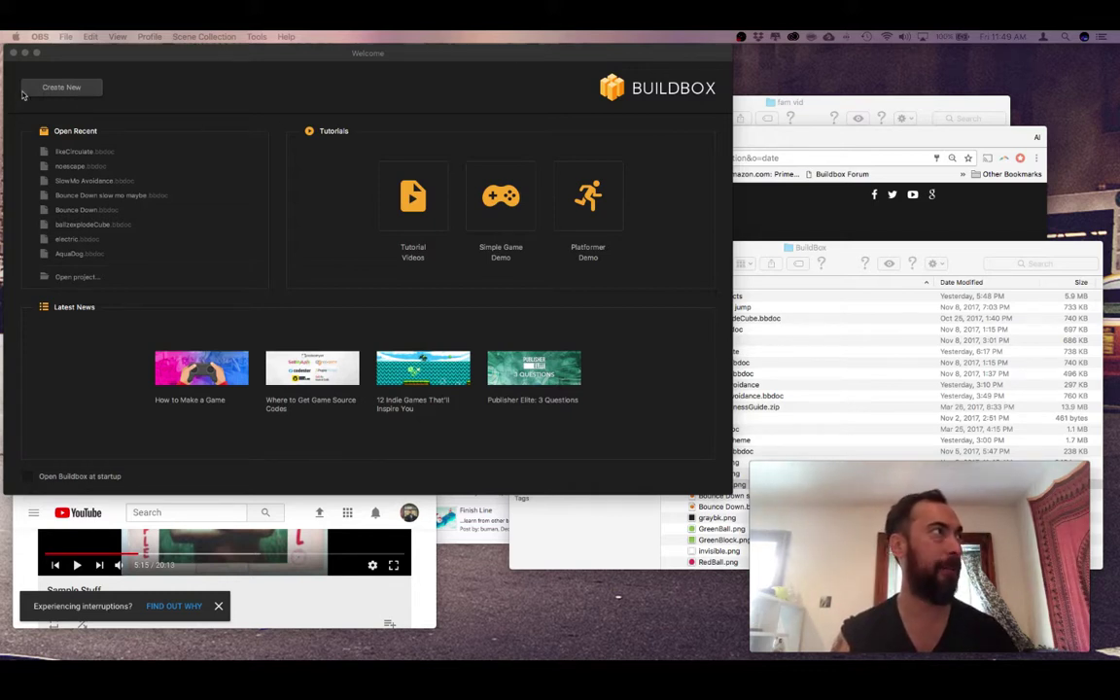
Try to create a new project with the Fall Buttons gameplay type
{"action": "left_click", "coordinate": [68, 87]}
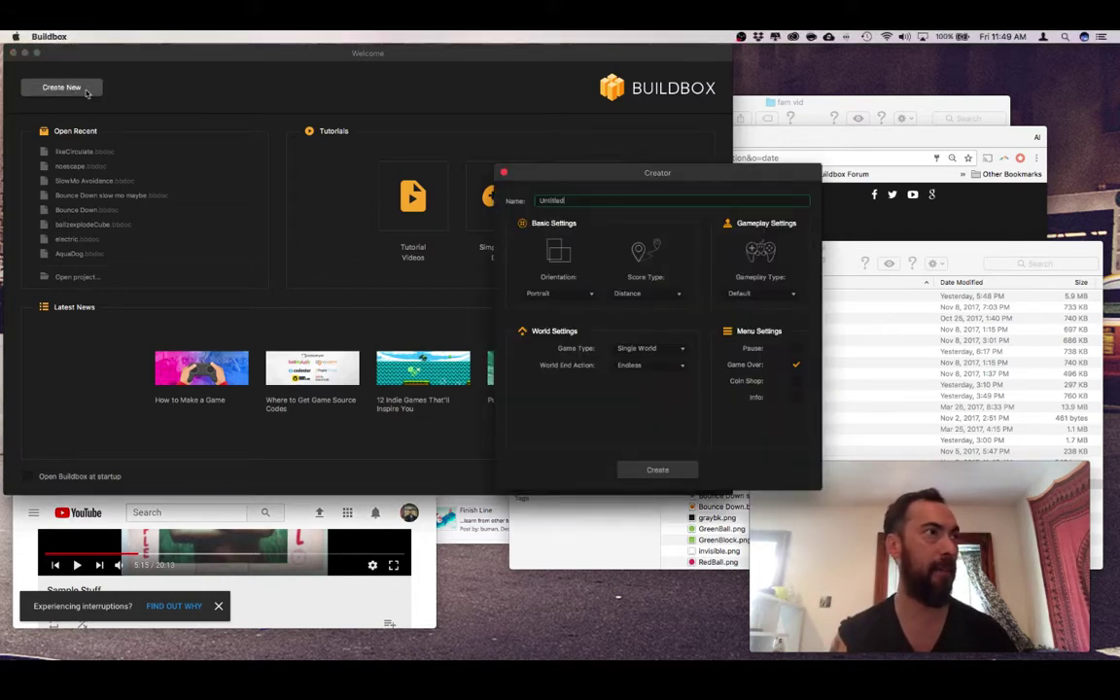
{"action": "left_click", "coordinate": [790, 292]}
{"action": "left_click", "coordinate": [789, 298]}
{"action": "left_click", "coordinate": [790, 293]}
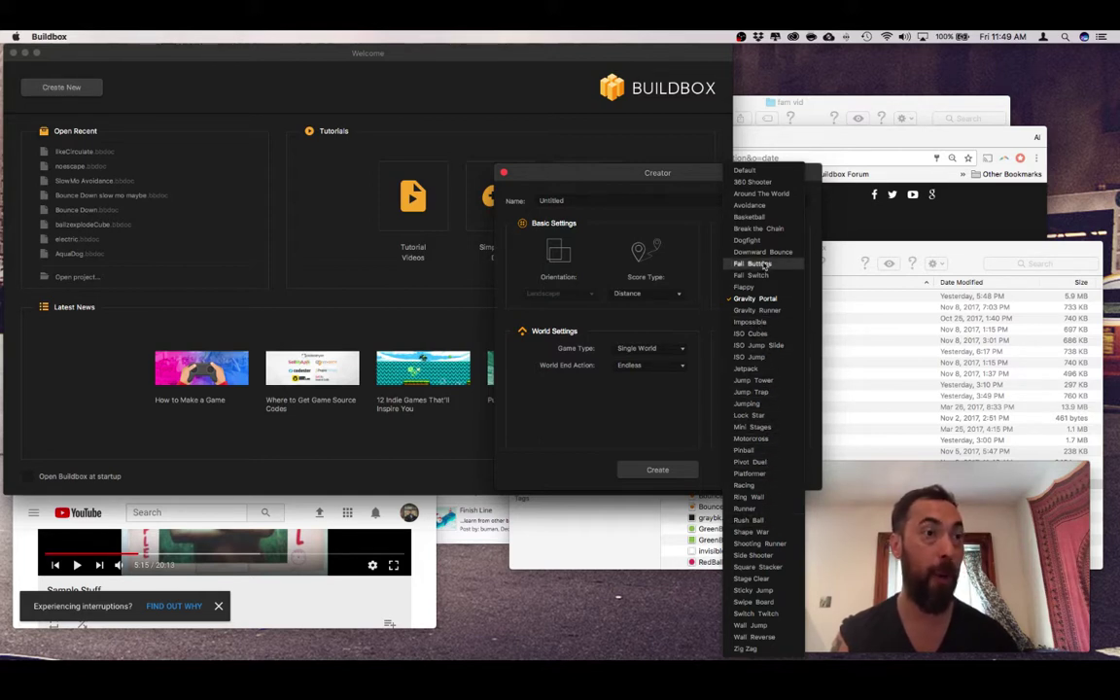
{"action": "left_click", "coordinate": [751, 263]}
{"action": "left_click", "coordinate": [656, 472]}
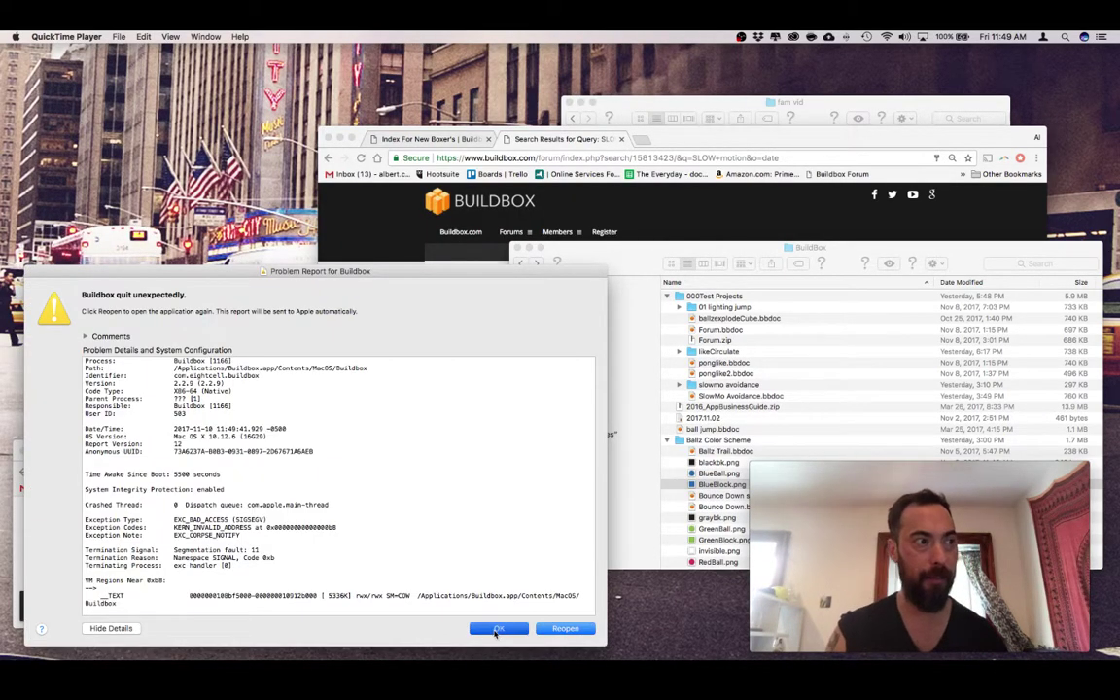
{"action": "left_click", "coordinate": [498, 629]}
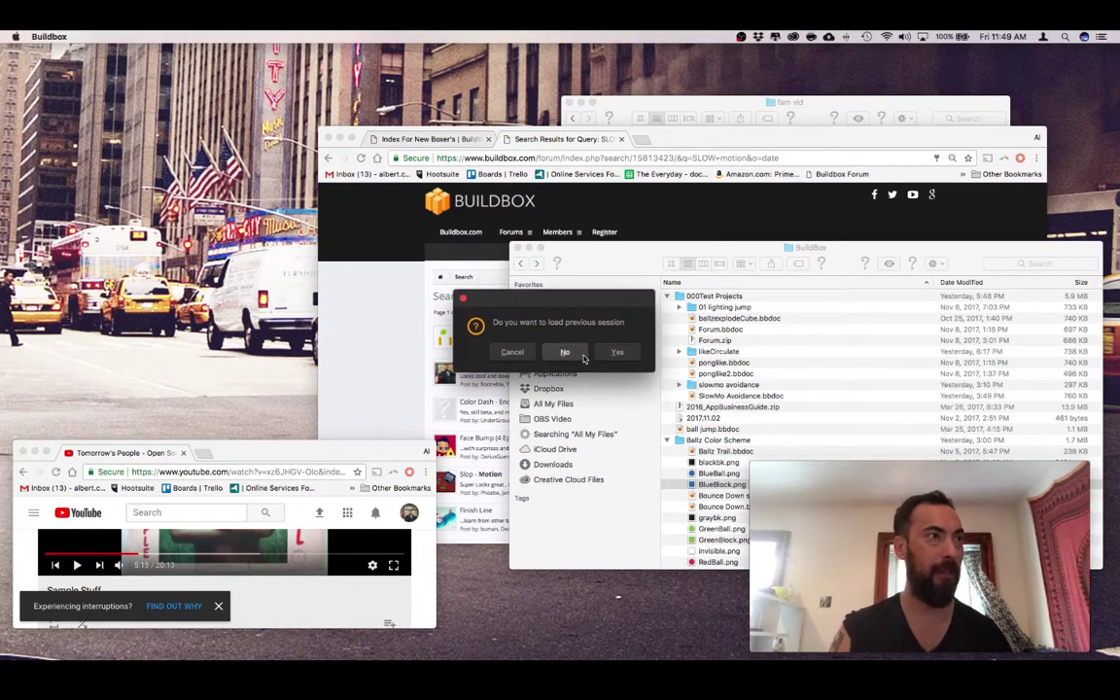
Start without loading the previous session and create a new project with the gameplay type set to Fall Buttons
{"action": "left_click", "coordinate": [565, 352]}
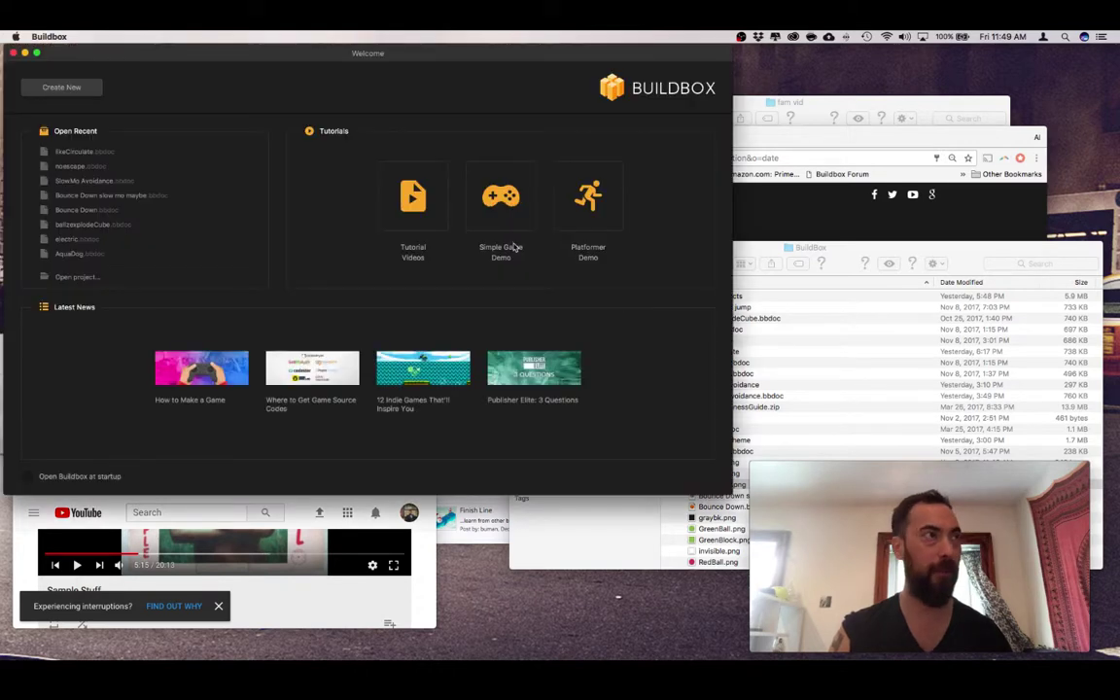
{"action": "left_click", "coordinate": [61, 86]}
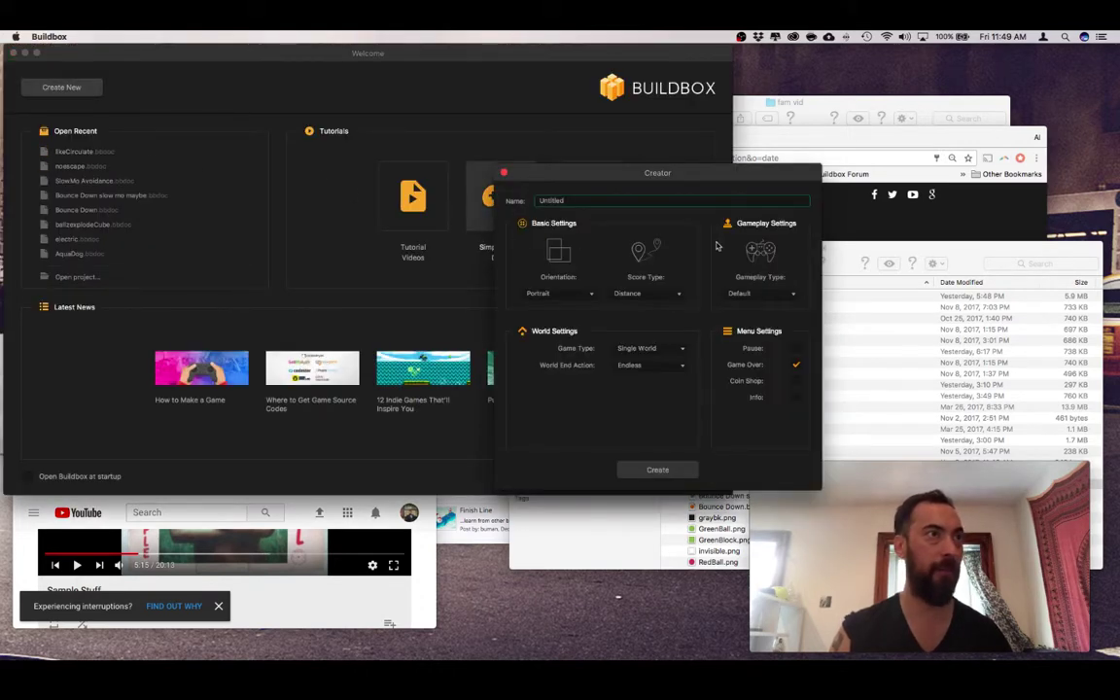
{"action": "left_click", "coordinate": [776, 293]}
{"action": "left_click", "coordinate": [775, 291]}
{"action": "left_click", "coordinate": [773, 290]}
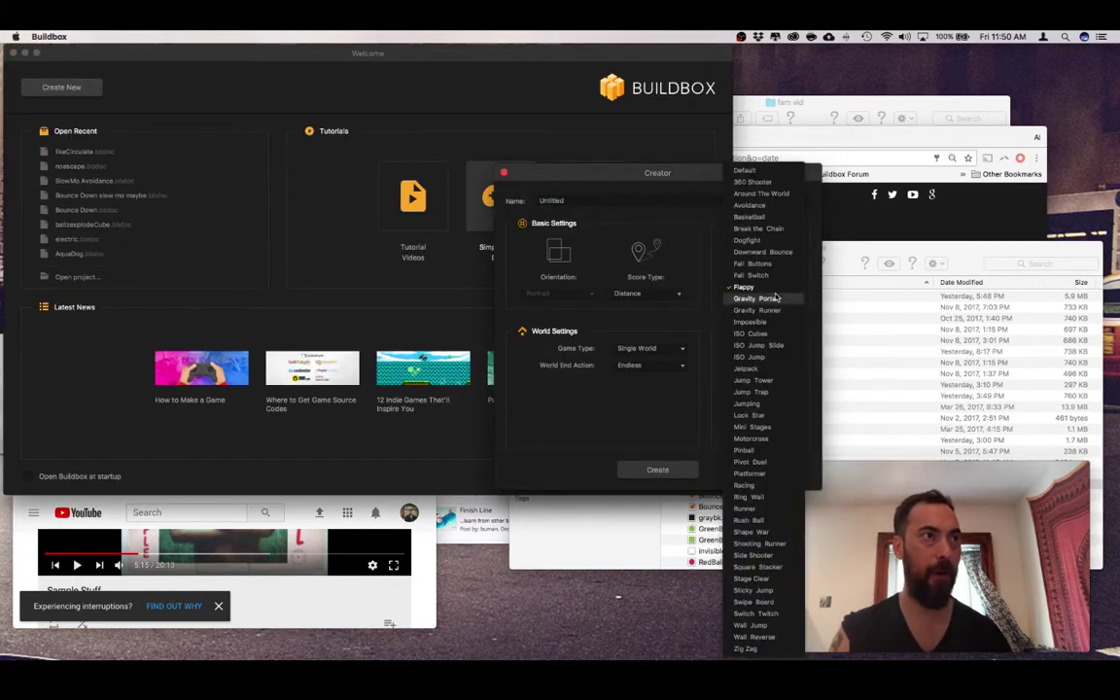
{"action": "left_click", "coordinate": [773, 264]}
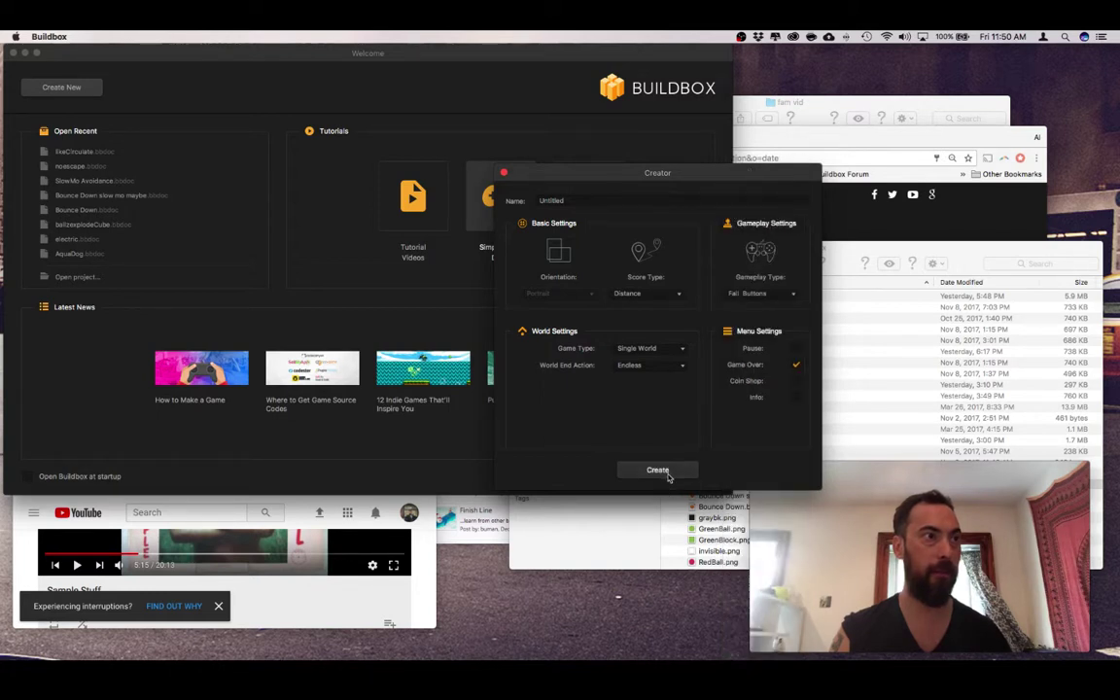
{"action": "left_click", "coordinate": [668, 471]}
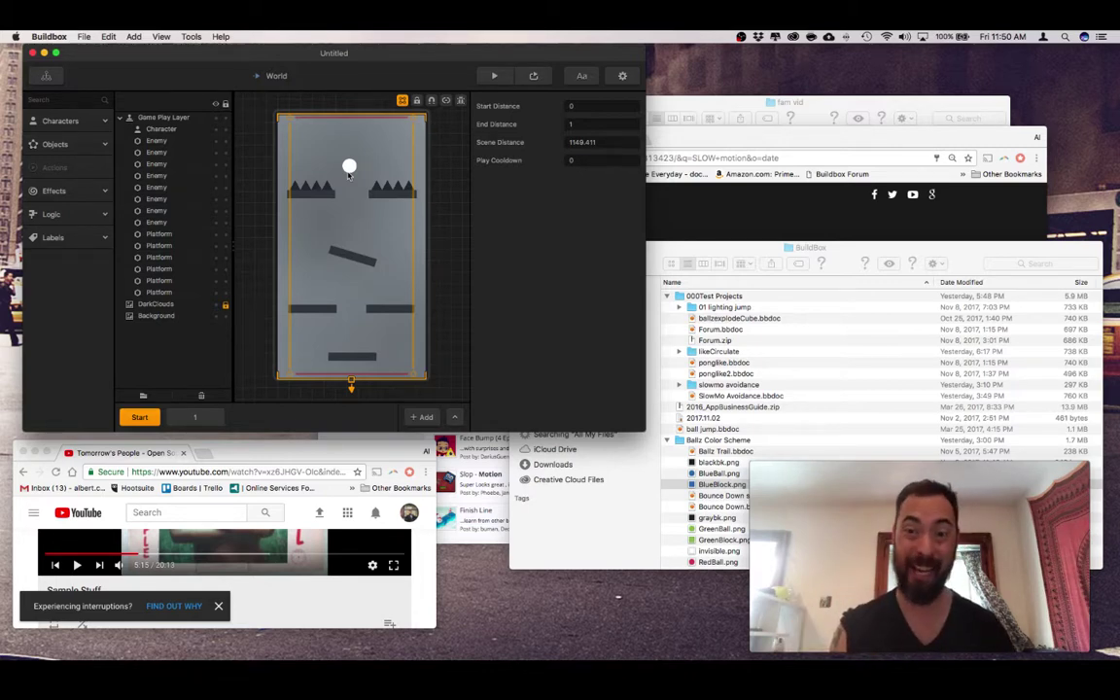
Delete all the Enemy spike objects from the World scene
{"action": "left_click", "coordinate": [161, 141]}
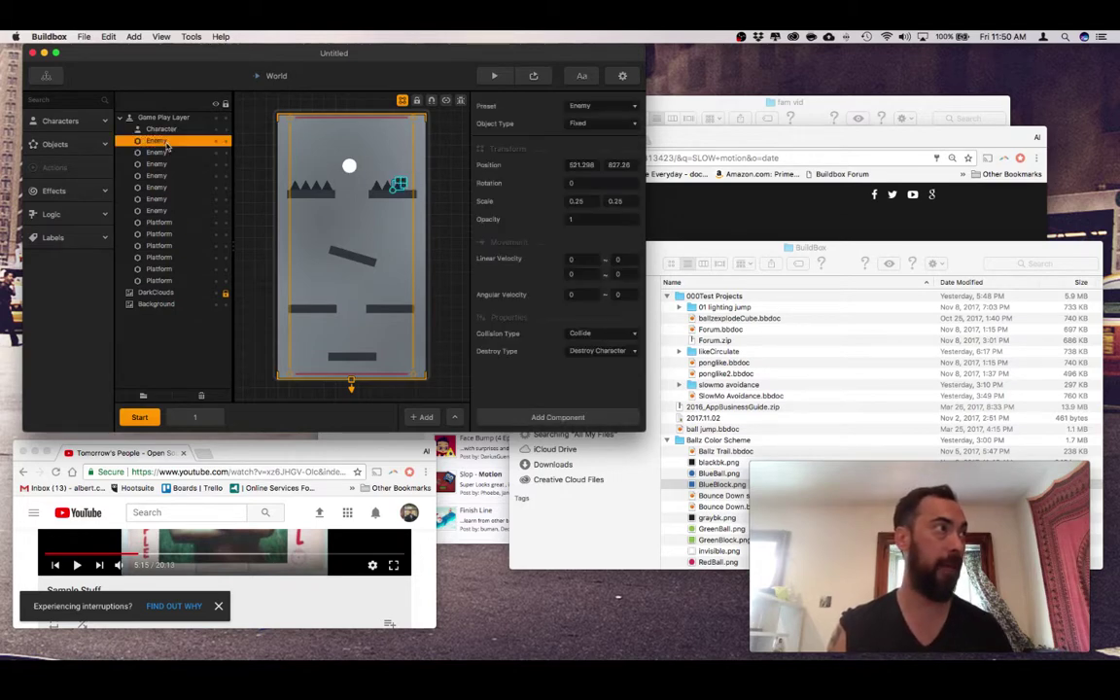
{"action": "key", "text": "Delete"}
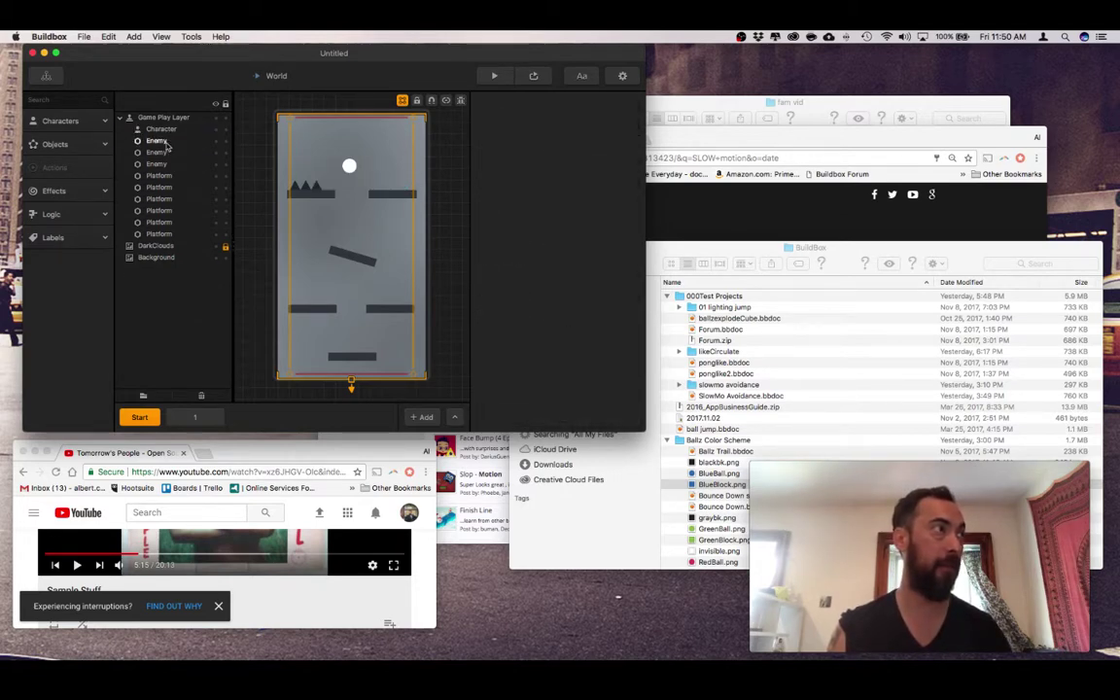
{"action": "left_click", "coordinate": [158, 141]}
{"action": "key", "text": "Delete"}
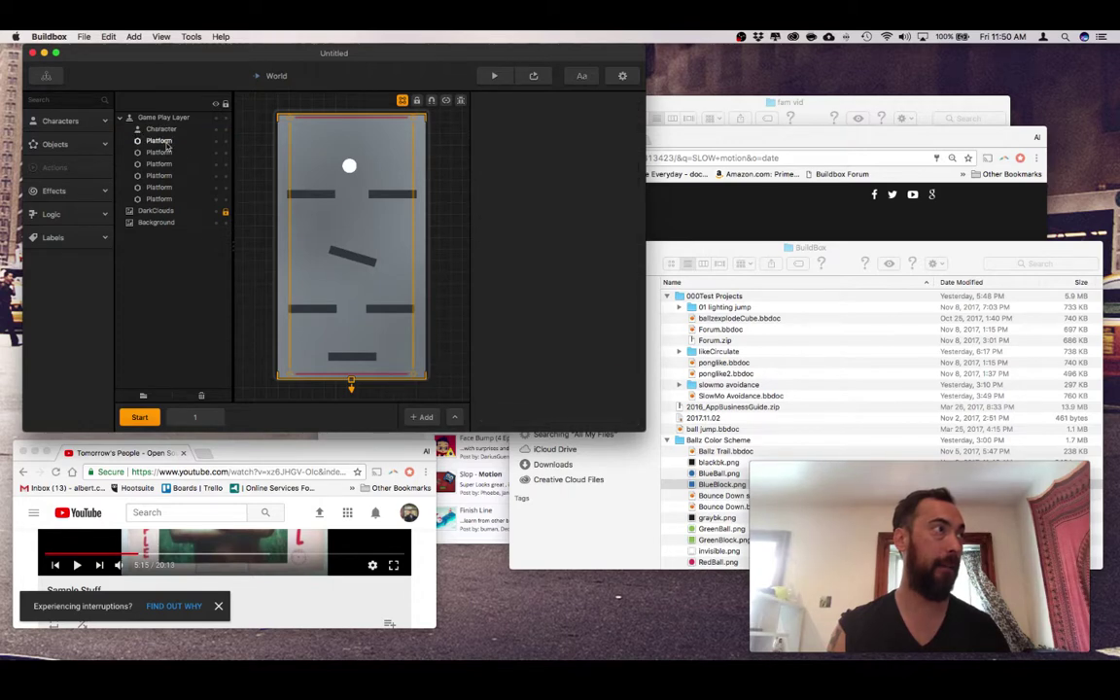
Lock the Background layer and delete the two upper horizontal platforms
{"action": "left_click", "coordinate": [335, 203]}
{"action": "left_click", "coordinate": [298, 194]}
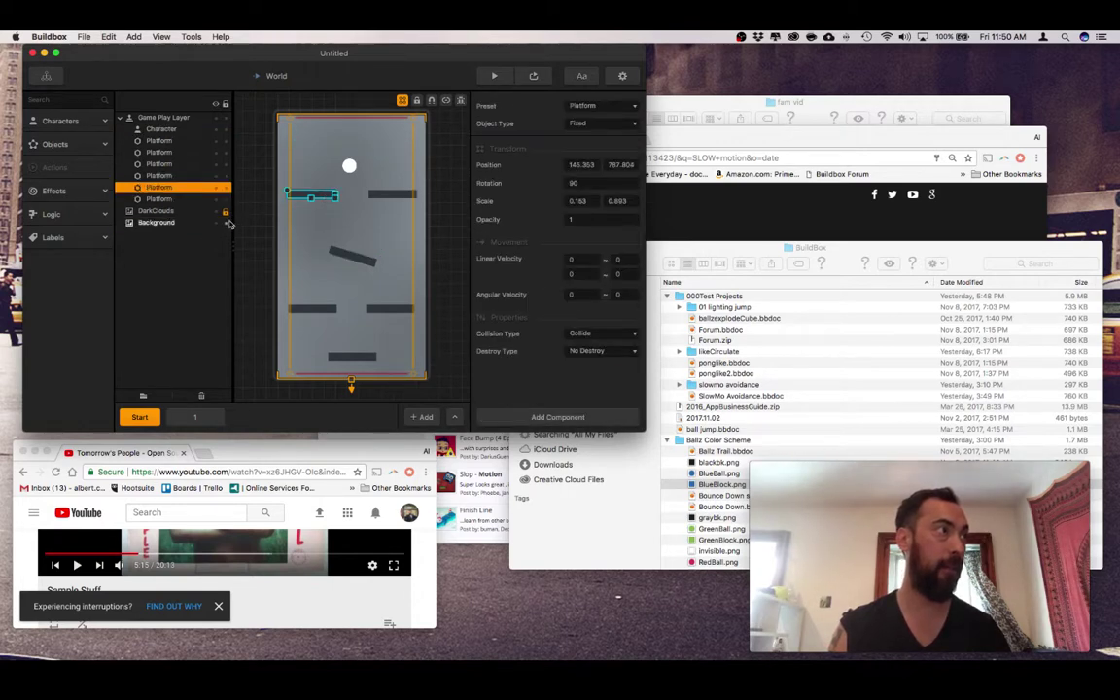
{"action": "left_click", "coordinate": [226, 223]}
{"action": "left_click", "coordinate": [327, 194]}
{"action": "key", "text": "Delete"}
{"action": "left_click", "coordinate": [389, 197]}
{"action": "key", "text": "Delete"}
Delete the three lower horizontal platforms, keeping only the tilted platform in the scene
{"action": "left_click", "coordinate": [355, 258]}
{"action": "left_click", "coordinate": [377, 309]}
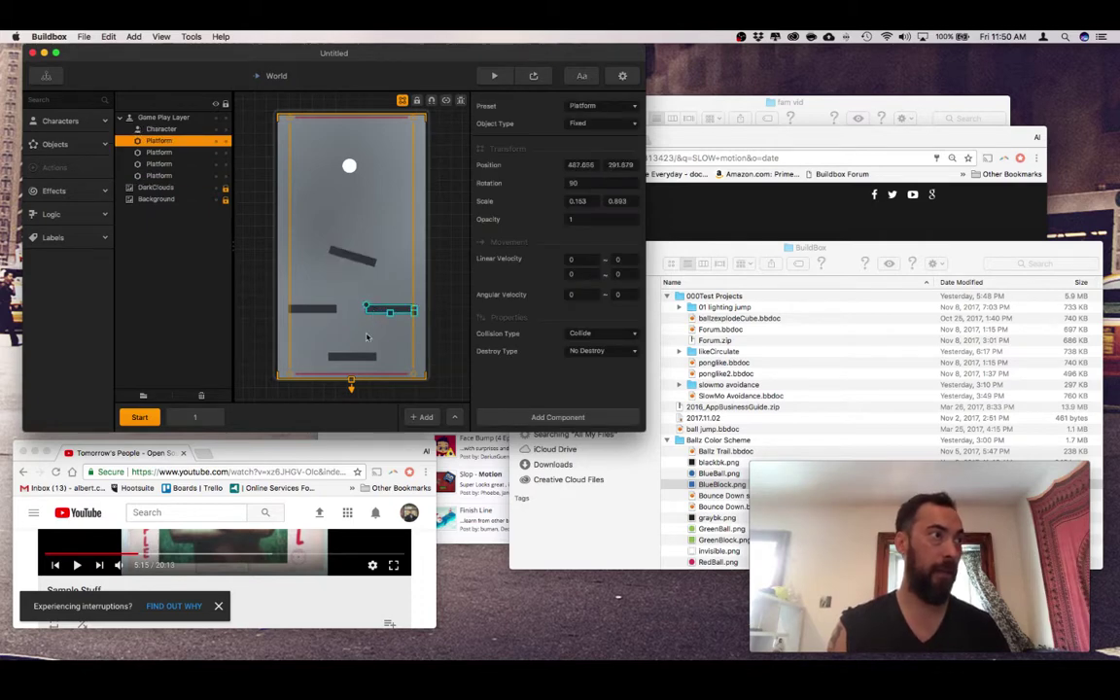
{"action": "key", "text": "Delete"}
{"action": "left_click", "coordinate": [361, 353]}
{"action": "key", "text": "Delete"}
{"action": "left_click", "coordinate": [306, 309]}
{"action": "key", "text": "Delete"}
Duplicate the tilted platform for the scene's lower left edge and centre, then mirror one copy by setting its rotation to -106.563
{"action": "left_click_drag", "start_coordinate": [352, 258], "coordinate": [375, 322]}
{"action": "key", "text": "super+d"}
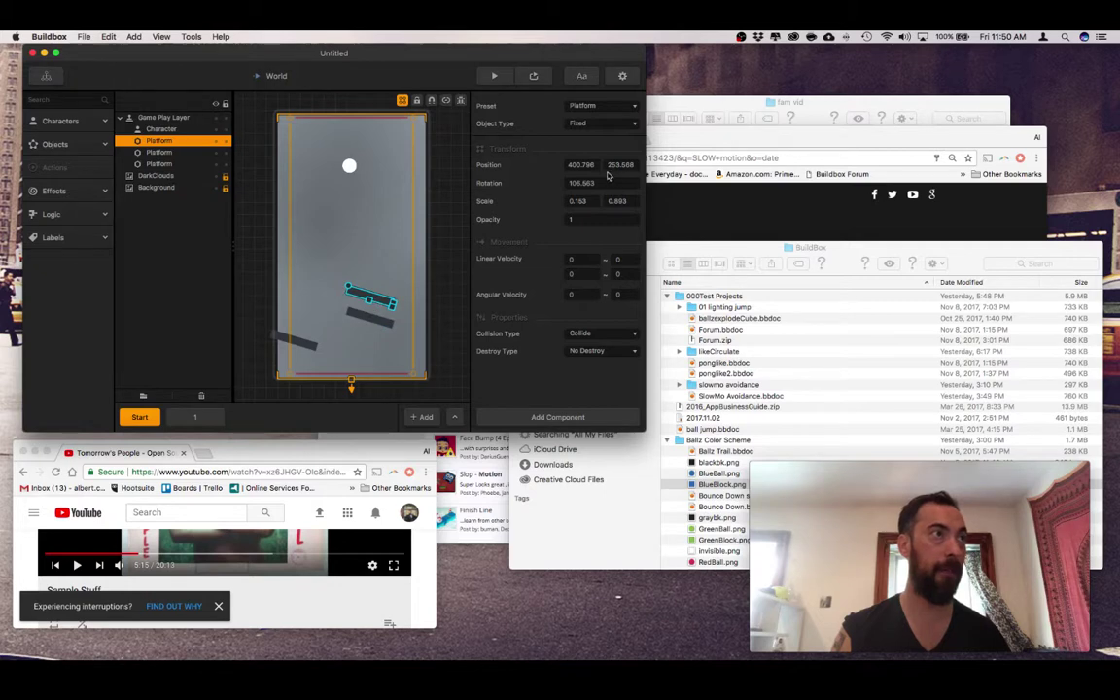
{"action": "left_click", "coordinate": [580, 183]}
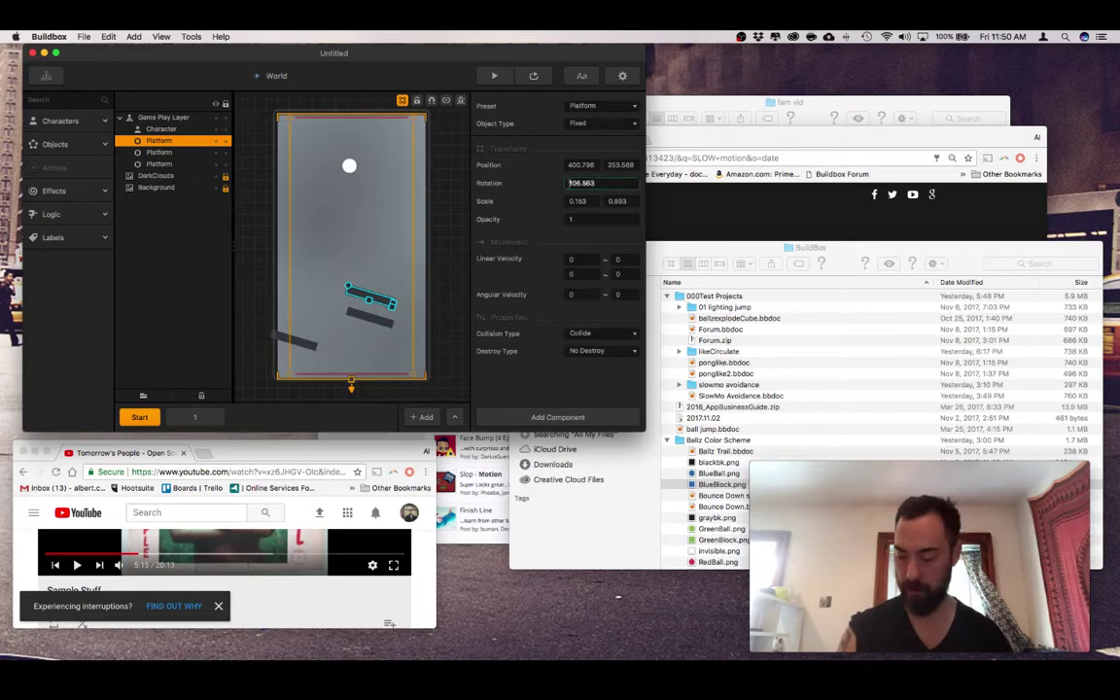
{"action": "type", "text": "-106.563"}
{"action": "key", "text": "Tab"}
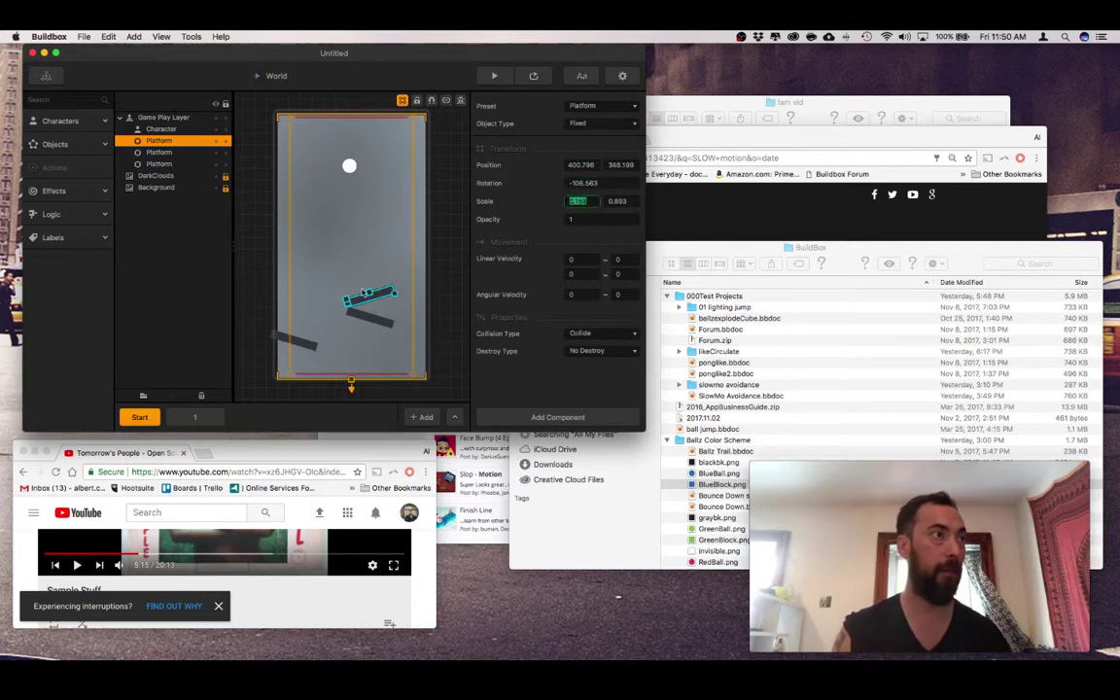
{"action": "left_click_drag", "start_coordinate": [368, 294], "coordinate": [386, 265]}
{"action": "key", "text": "super+z"}
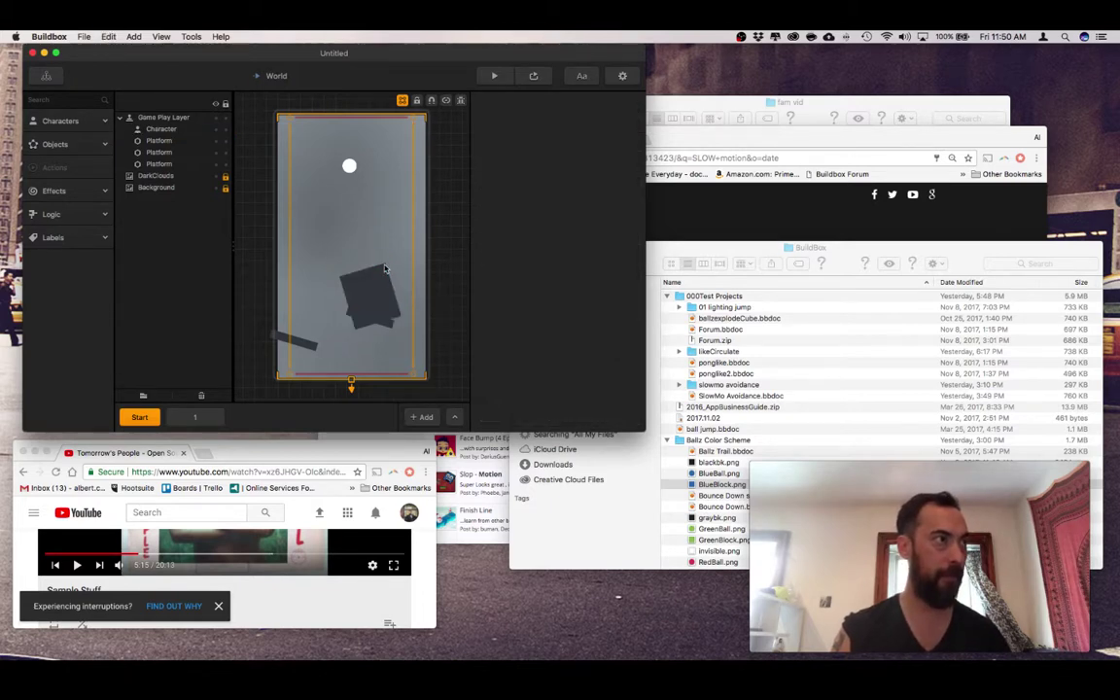
{"action": "left_click", "coordinate": [385, 268]}
{"action": "key", "text": "super+z"}
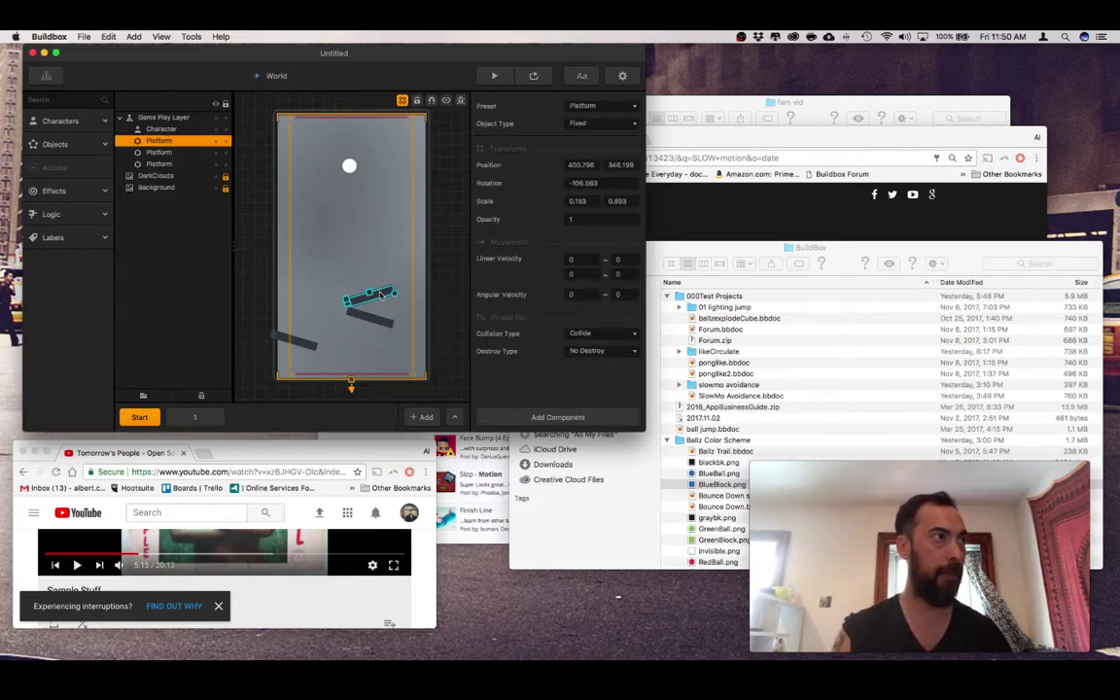
Place the mirrored platform at the scene's lower right edge, with copies completing the centre peak and at the upper right edge
{"action": "left_click_drag", "start_coordinate": [381, 297], "coordinate": [415, 337]}
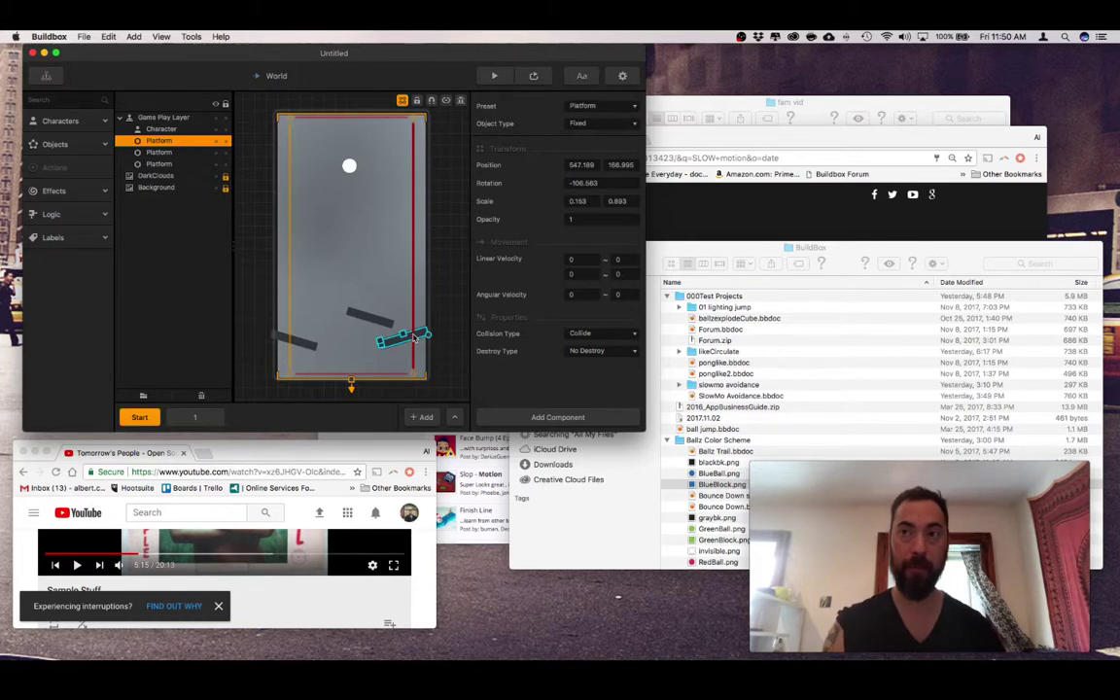
{"action": "left_click_drag", "start_coordinate": [415, 338], "coordinate": [420, 235]}
{"action": "left_click", "coordinate": [397, 340]}
{"action": "key", "text": "super+d"}
{"action": "key", "text": "super+d"}
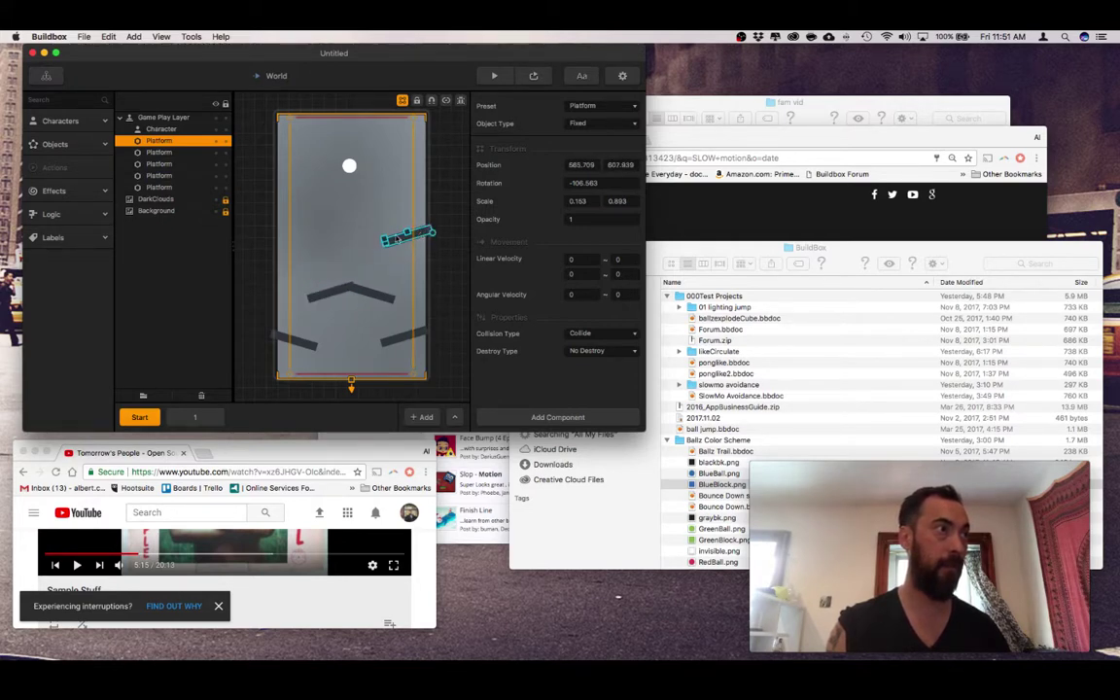
Duplicate the lower left platform twice, placing one copy at the scene's upper left edge and the other just below the ball
{"action": "left_click", "coordinate": [303, 342]}
{"action": "key", "text": "super+d"}
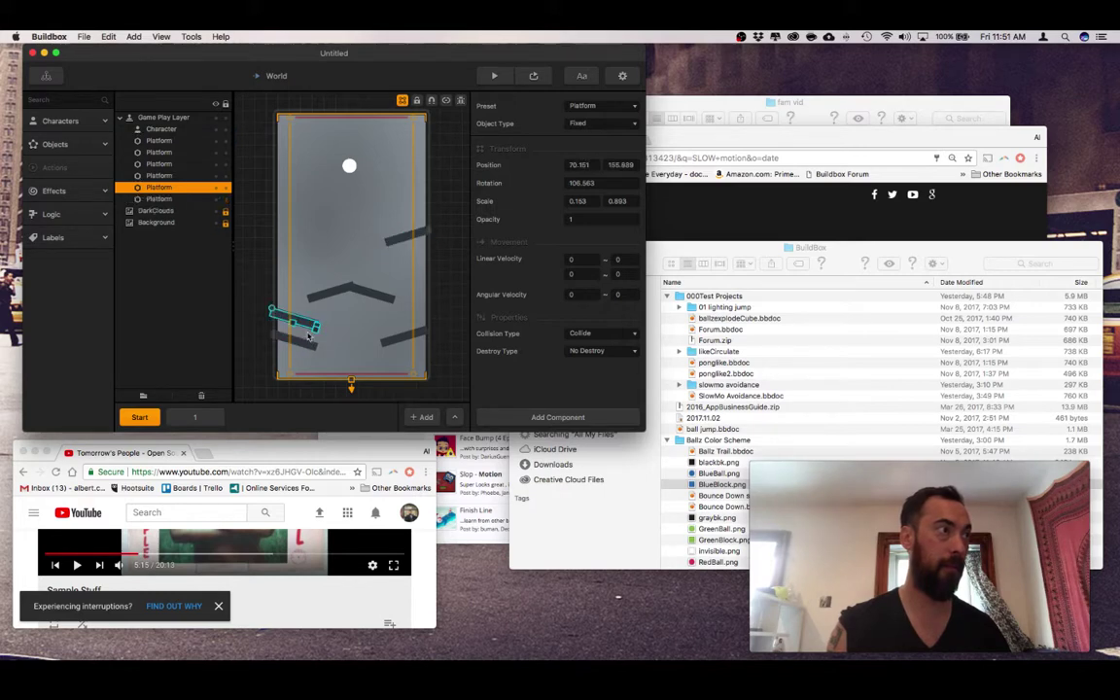
{"action": "left_click_drag", "start_coordinate": [307, 329], "coordinate": [372, 191]}
{"action": "key", "text": "super+d"}
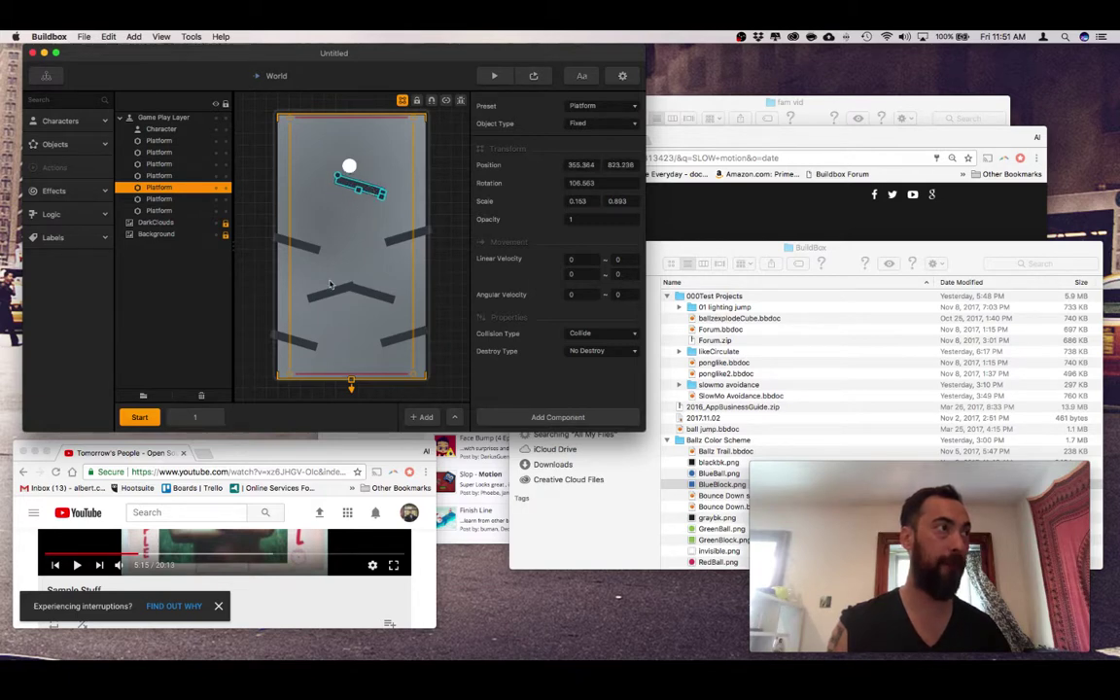
Duplicate the centre peak's left platform to form a second peak beneath the ball, and raise the character slightly above it
{"action": "left_click", "coordinate": [332, 291]}
{"action": "key", "text": "super+d"}
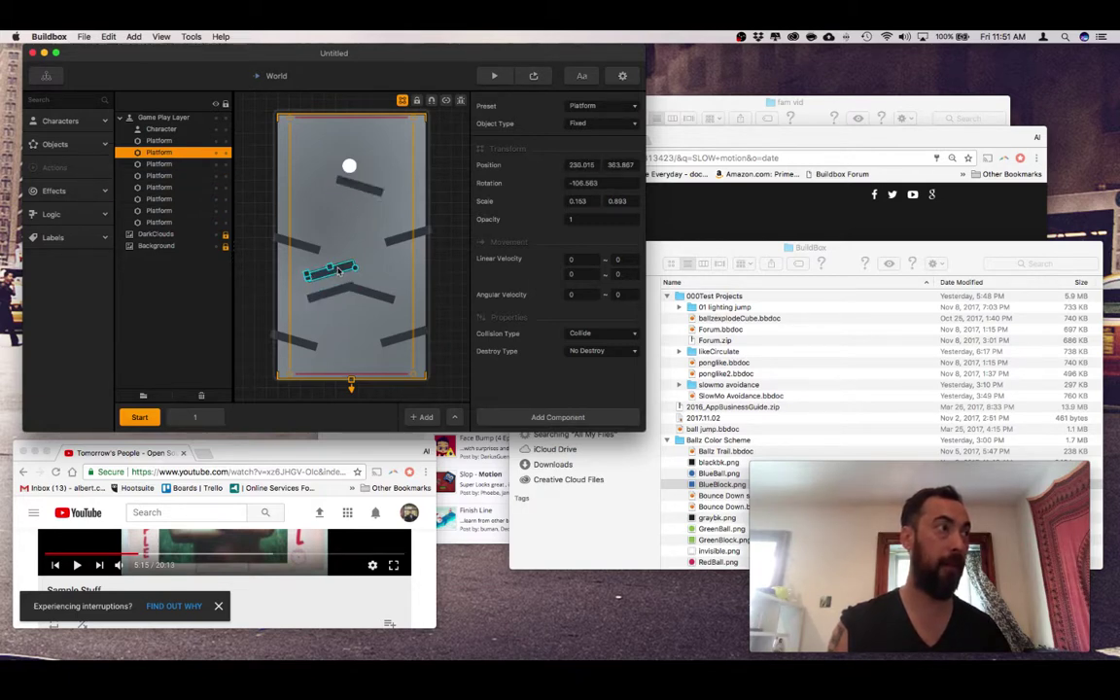
{"action": "left_click_drag", "start_coordinate": [338, 273], "coordinate": [334, 189]}
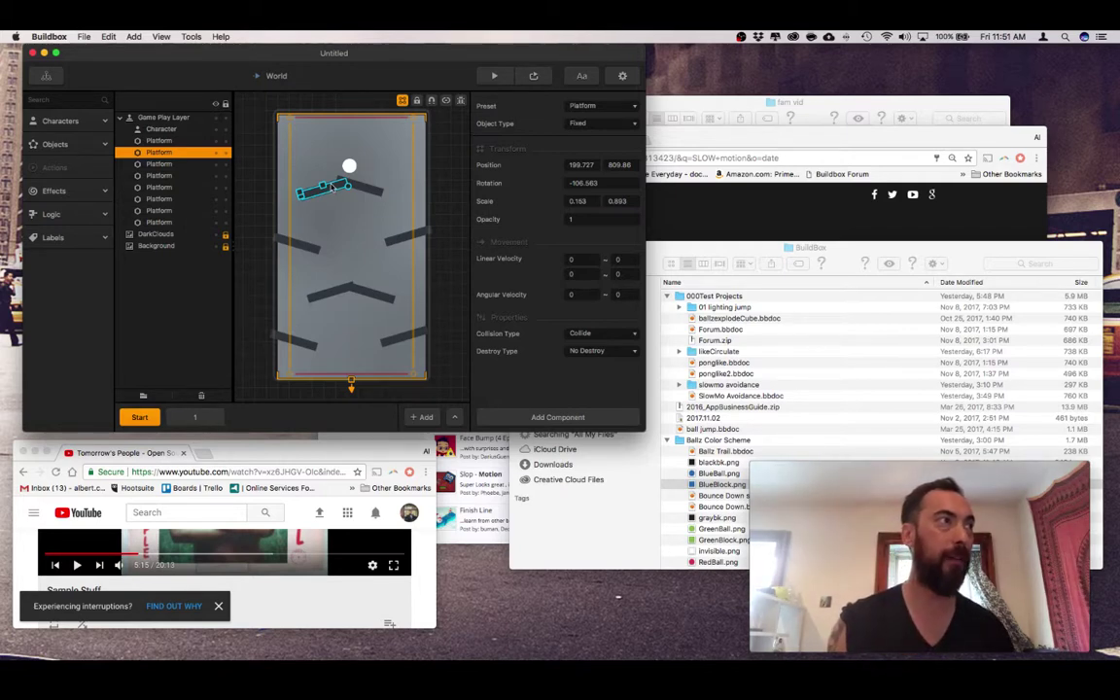
{"action": "left_click", "coordinate": [350, 186]}
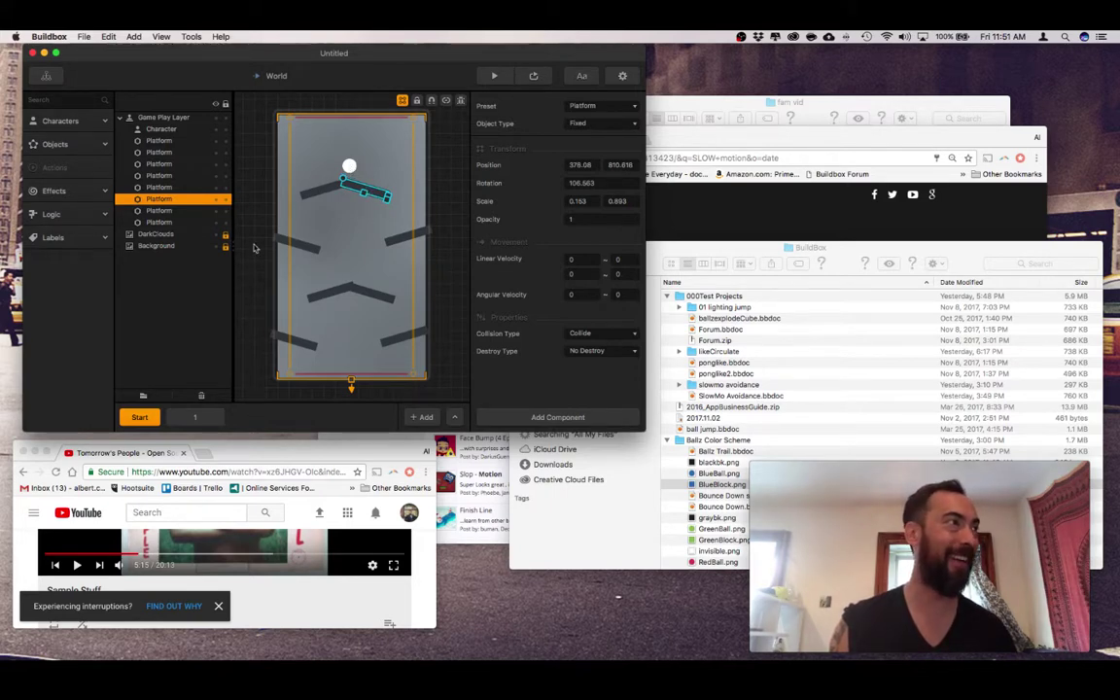
{"action": "left_click", "coordinate": [350, 156]}
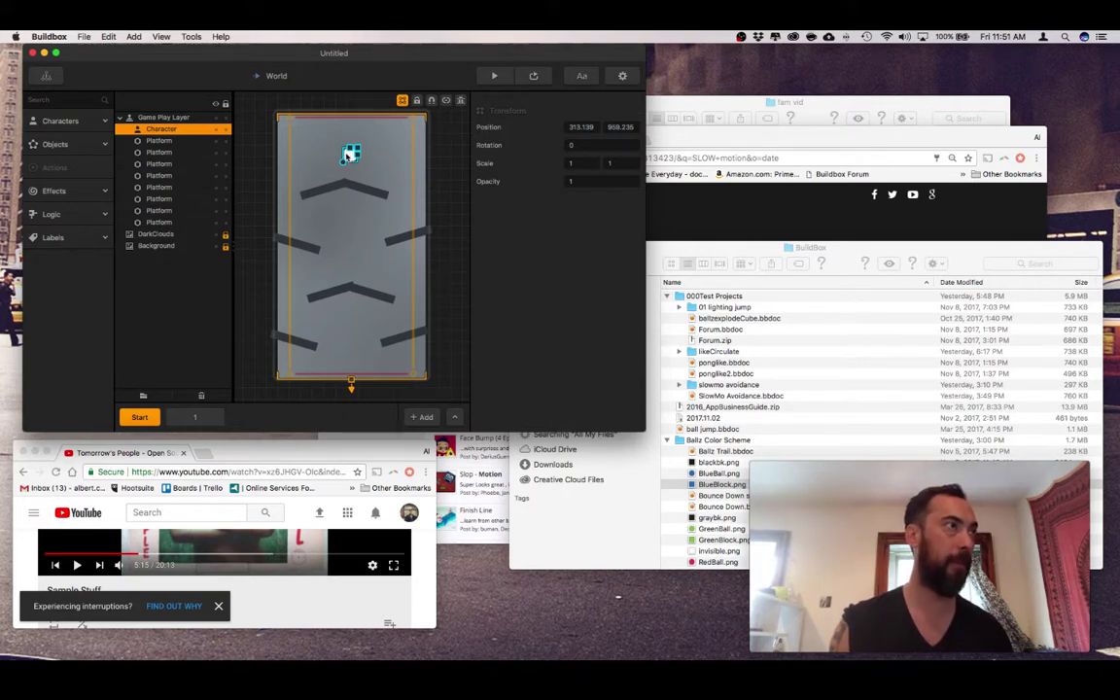
{"action": "left_click_drag", "start_coordinate": [347, 155], "coordinate": [346, 151]}
Set the World node's Bounce to 65 in the Game Mind Map
{"action": "left_click", "coordinate": [45, 76]}
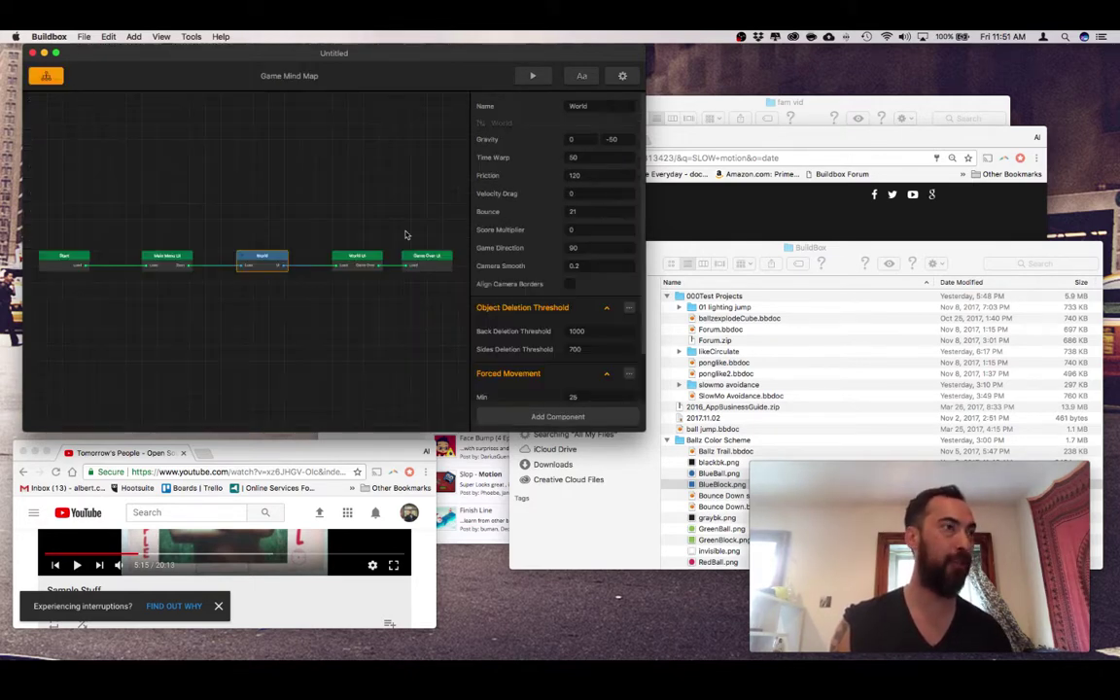
{"action": "double_click", "coordinate": [580, 212]}
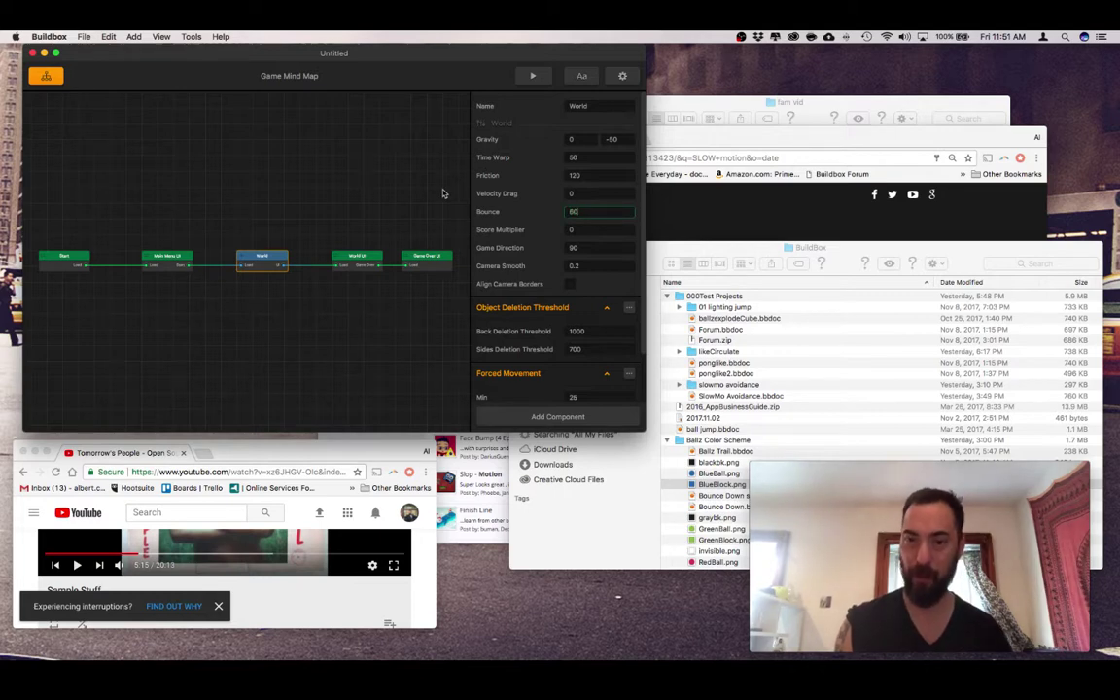
{"action": "type", "text": "60"}
{"action": "key", "text": "BackSpace"}
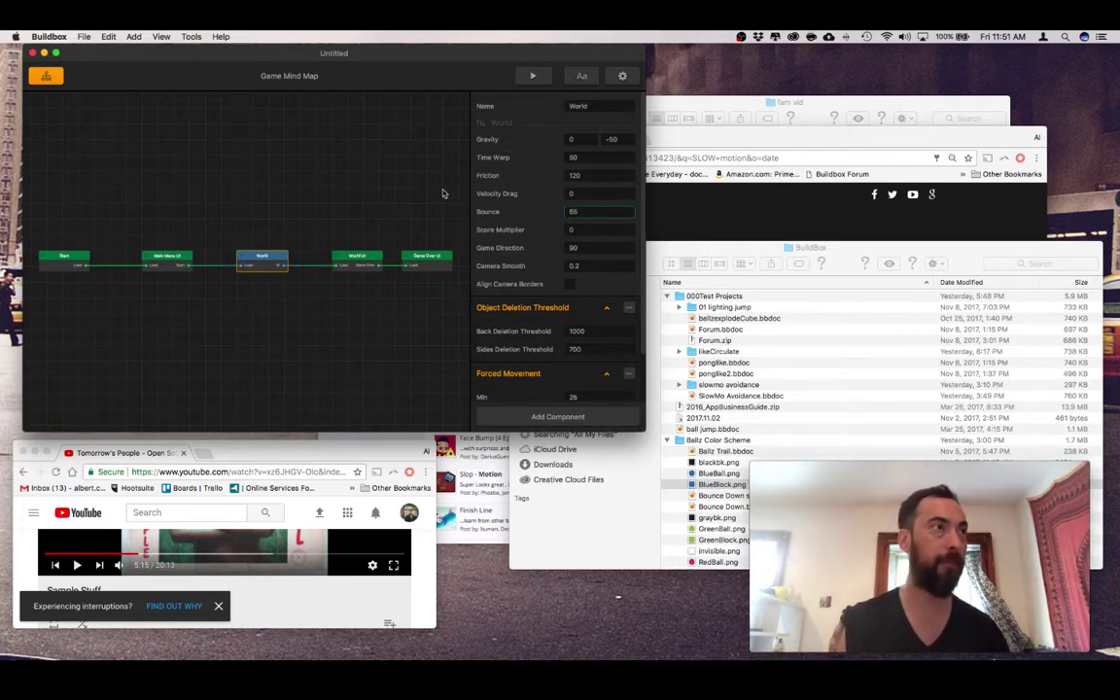
Remove the Forced Movement component from the World node
{"action": "scroll", "coordinate": [564, 326], "scroll_direction": "down", "scroll_amount": 1}
{"action": "left_click", "coordinate": [629, 361]}
{"action": "left_click", "coordinate": [642, 386]}
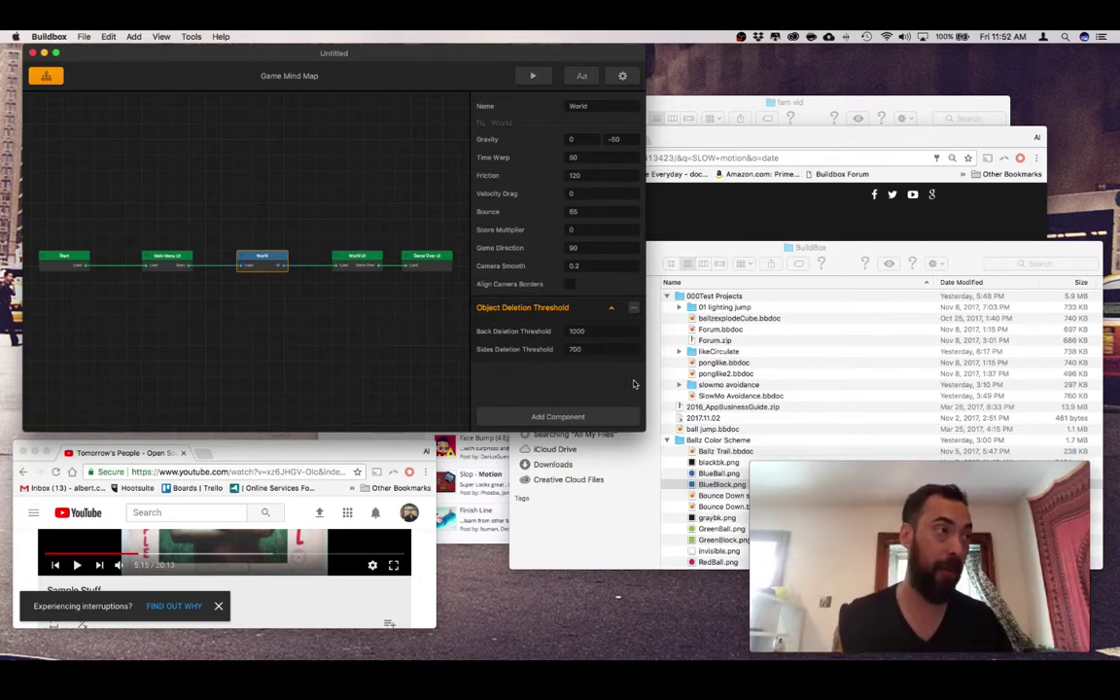
Open the World UI and delete its left and right arrow buttons
{"action": "double_click", "coordinate": [357, 257]}
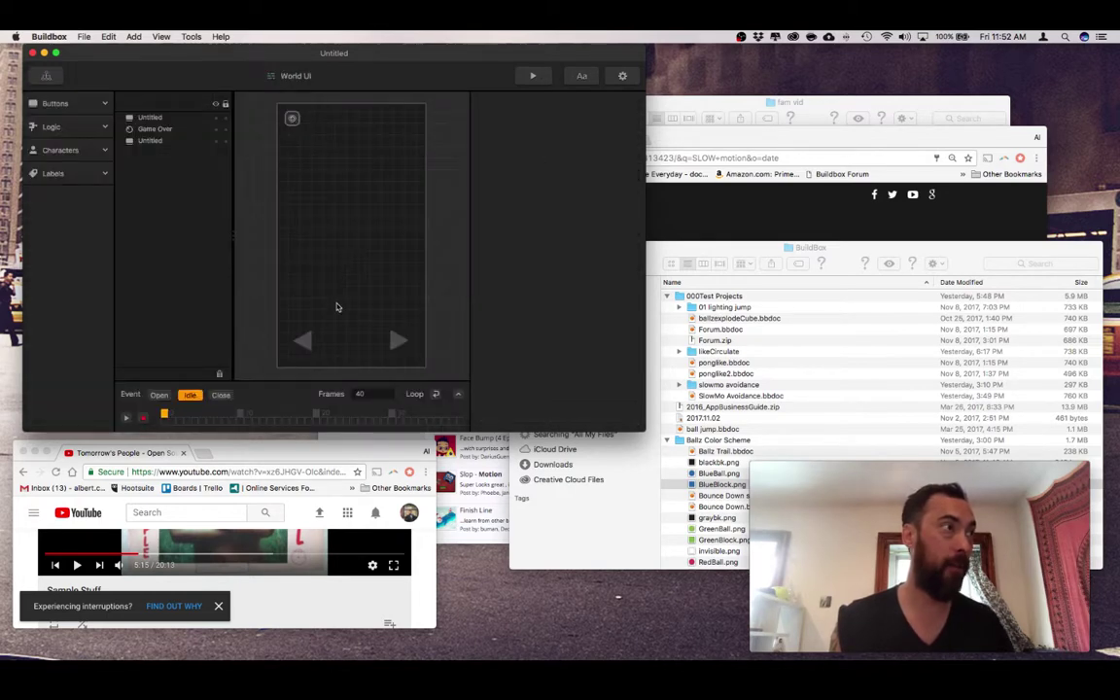
{"action": "left_click", "coordinate": [300, 344]}
{"action": "key", "text": "Delete"}
{"action": "left_click", "coordinate": [398, 341]}
{"action": "key", "text": "Delete"}
Add an Action Button to the World UI and enlarge it to cover nearly the whole game screen
{"action": "left_click", "coordinate": [76, 103]}
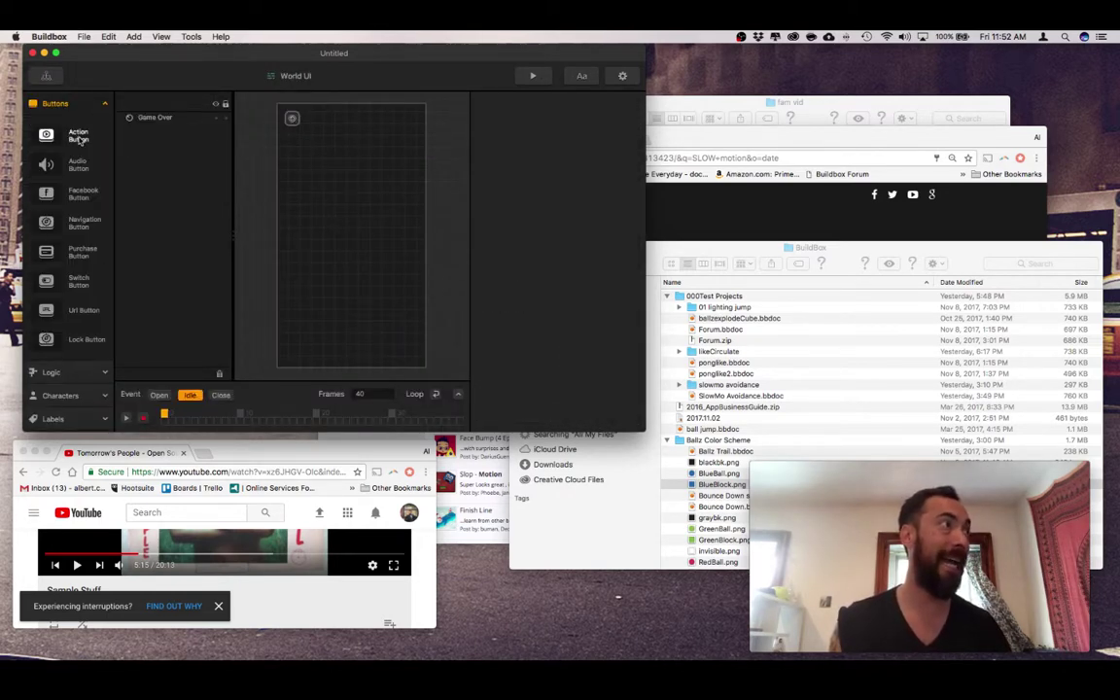
{"action": "left_click_drag", "start_coordinate": [79, 139], "coordinate": [347, 250]}
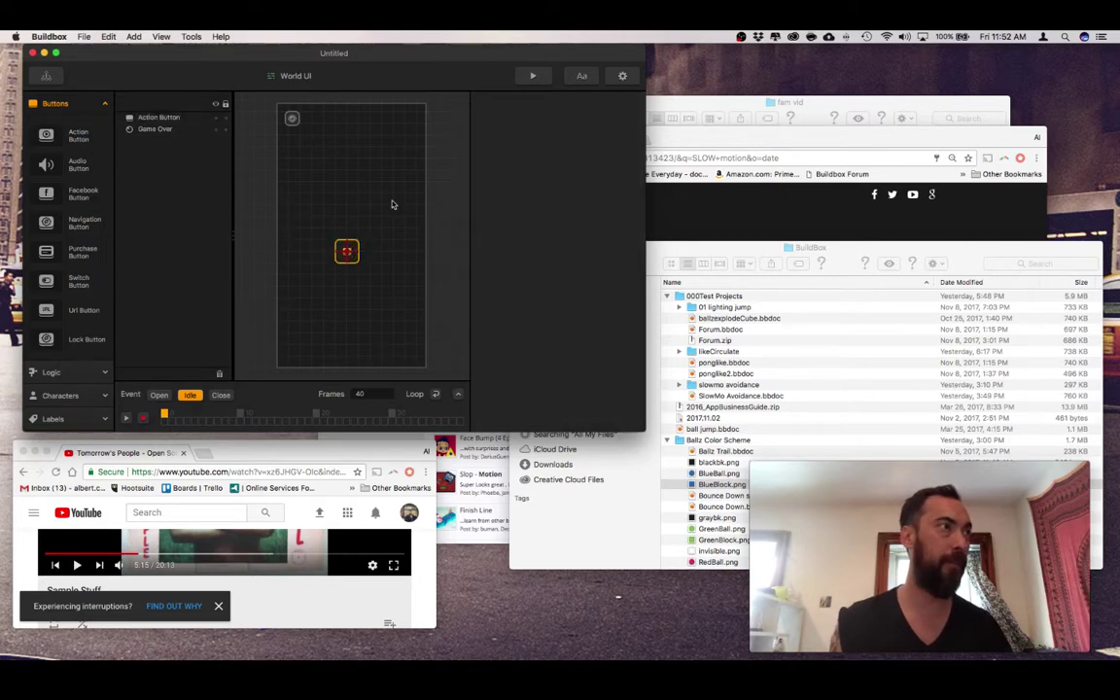
{"action": "left_click_drag", "start_coordinate": [358, 242], "coordinate": [417, 155]}
{"action": "scroll", "coordinate": [540, 244], "scroll_direction": "down", "scroll_amount": 5}
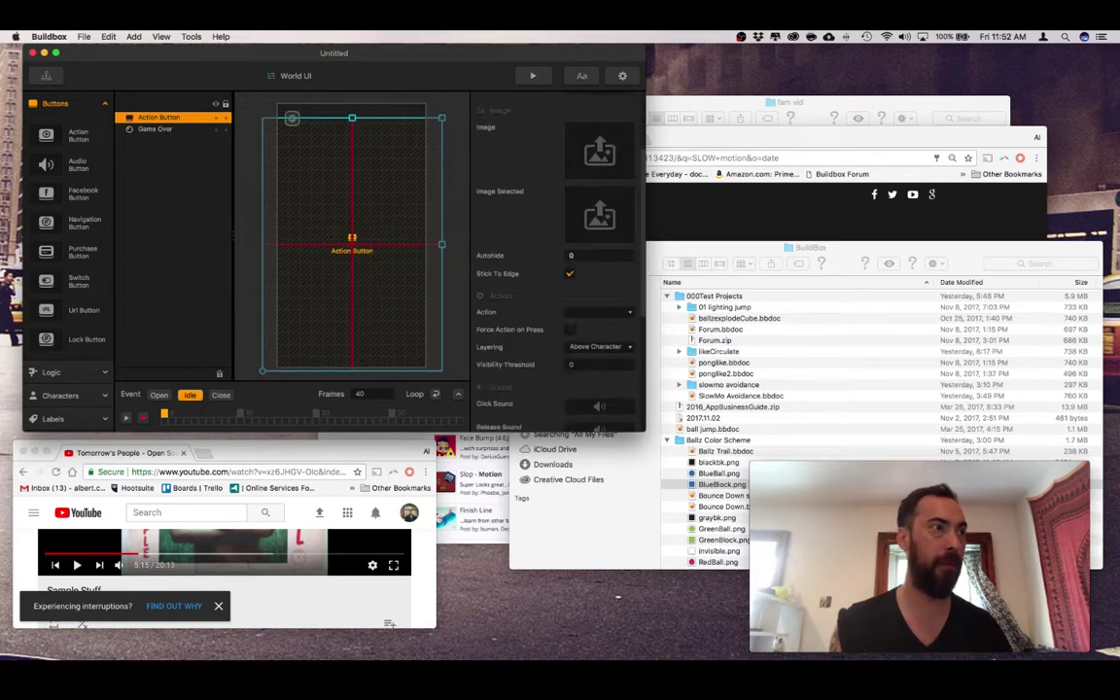
Enable Force Action on Press and Block Touch Through for the Action Button, and set its layering to Under Character
{"action": "left_click", "coordinate": [570, 305]}
{"action": "left_click", "coordinate": [598, 321]}
{"action": "left_click", "coordinate": [584, 339]}
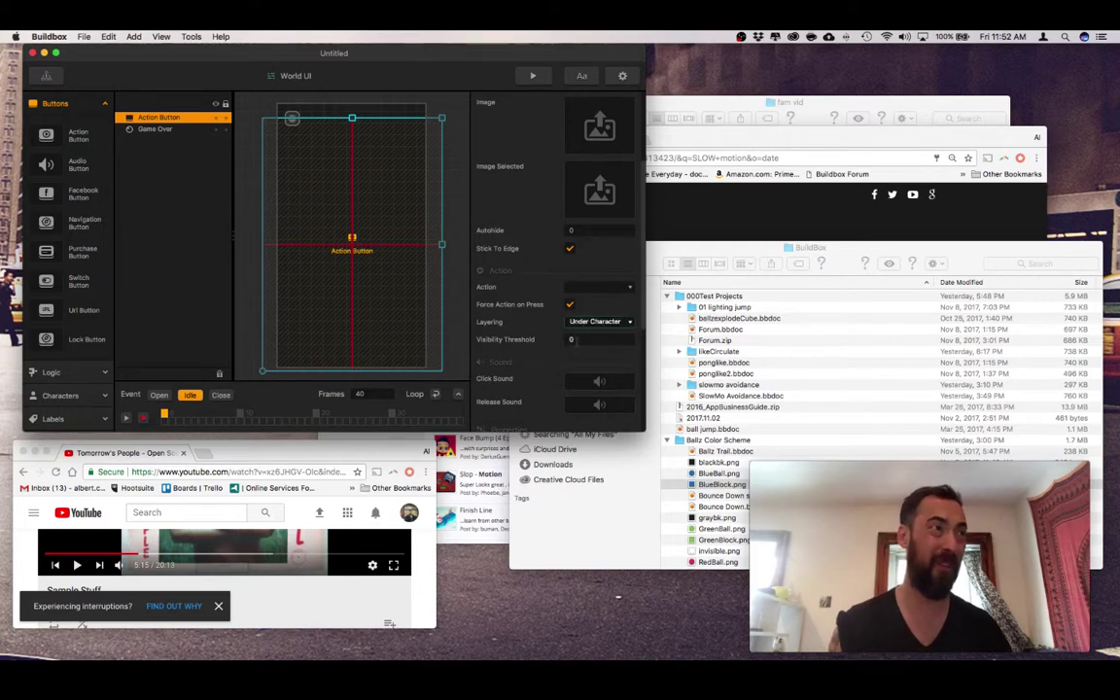
{"action": "scroll", "coordinate": [582, 311], "scroll_direction": "down", "scroll_amount": 4}
{"action": "scroll", "coordinate": [582, 287], "scroll_direction": "down", "scroll_amount": 3}
{"action": "left_click", "coordinate": [569, 269]}
{"action": "scroll", "coordinate": [574, 279], "scroll_direction": "down", "scroll_amount": 1}
{"action": "scroll", "coordinate": [571, 355], "scroll_direction": "up", "scroll_amount": 2}
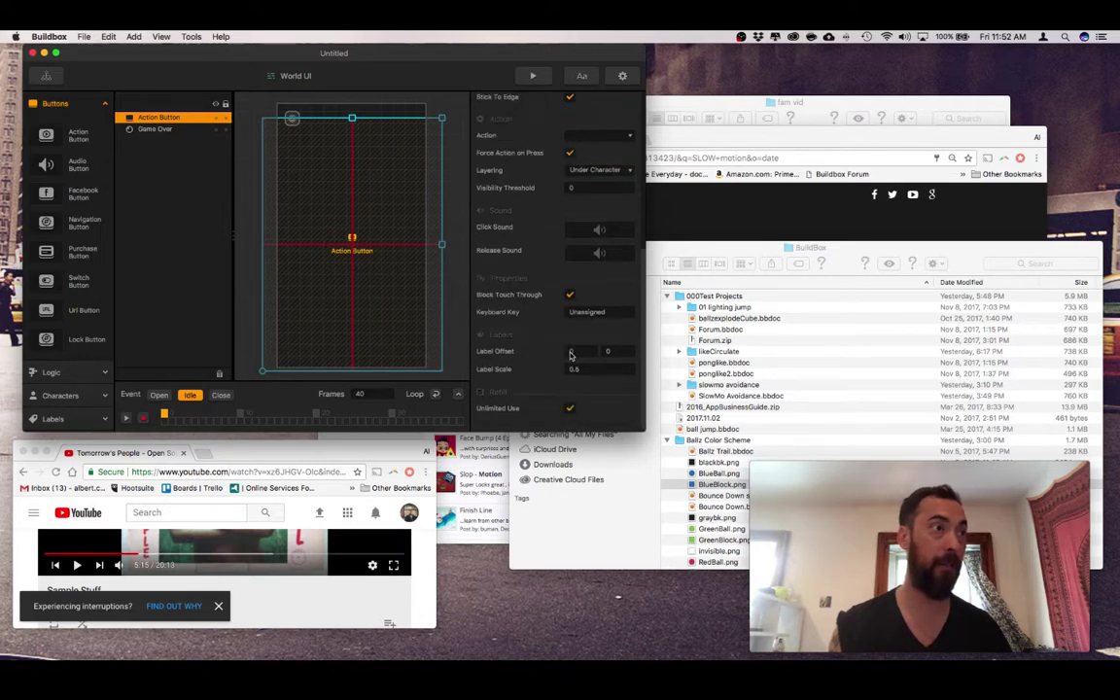
{"action": "scroll", "coordinate": [575, 354], "scroll_direction": "up", "scroll_amount": 6}
{"action": "scroll", "coordinate": [575, 354], "scroll_direction": "down", "scroll_amount": 6}
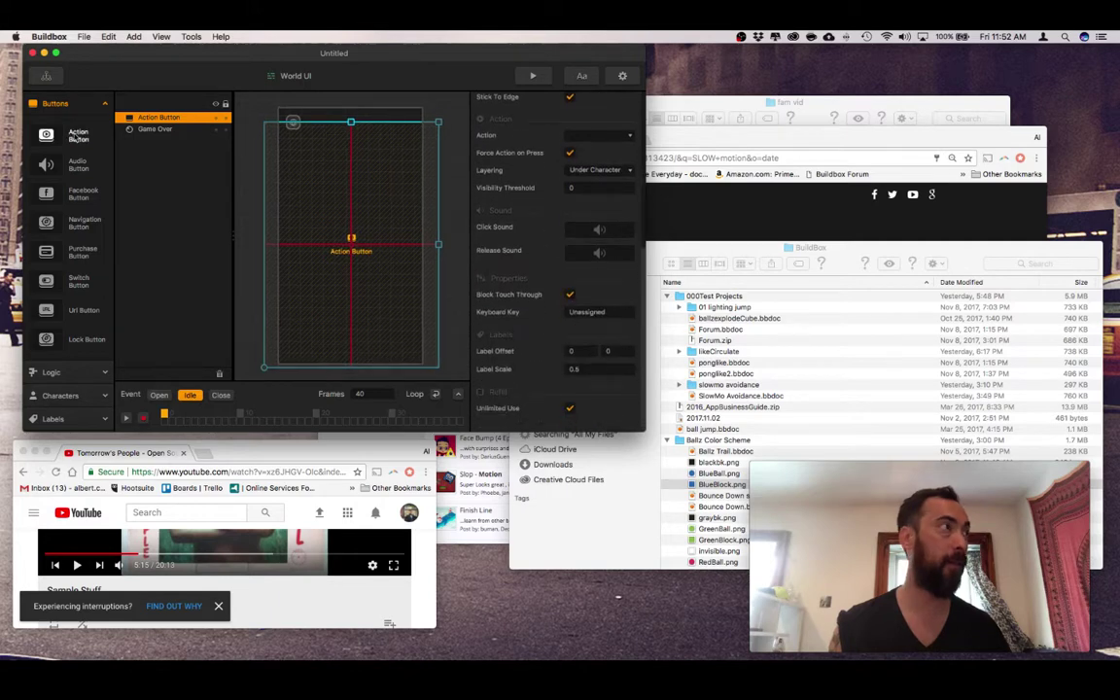
Import BlueBlock.png as an action in the World scene, and delete the copy placed among the platforms
{"action": "left_click", "coordinate": [46, 75]}
{"action": "left_click", "coordinate": [261, 259]}
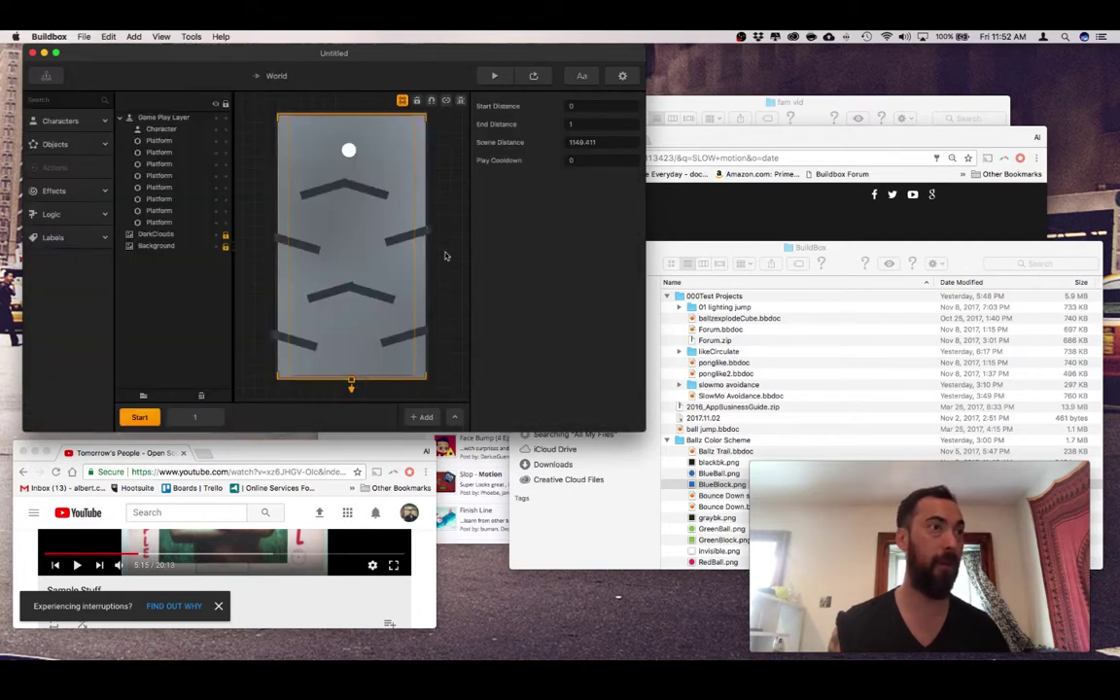
{"action": "left_click", "coordinate": [714, 485]}
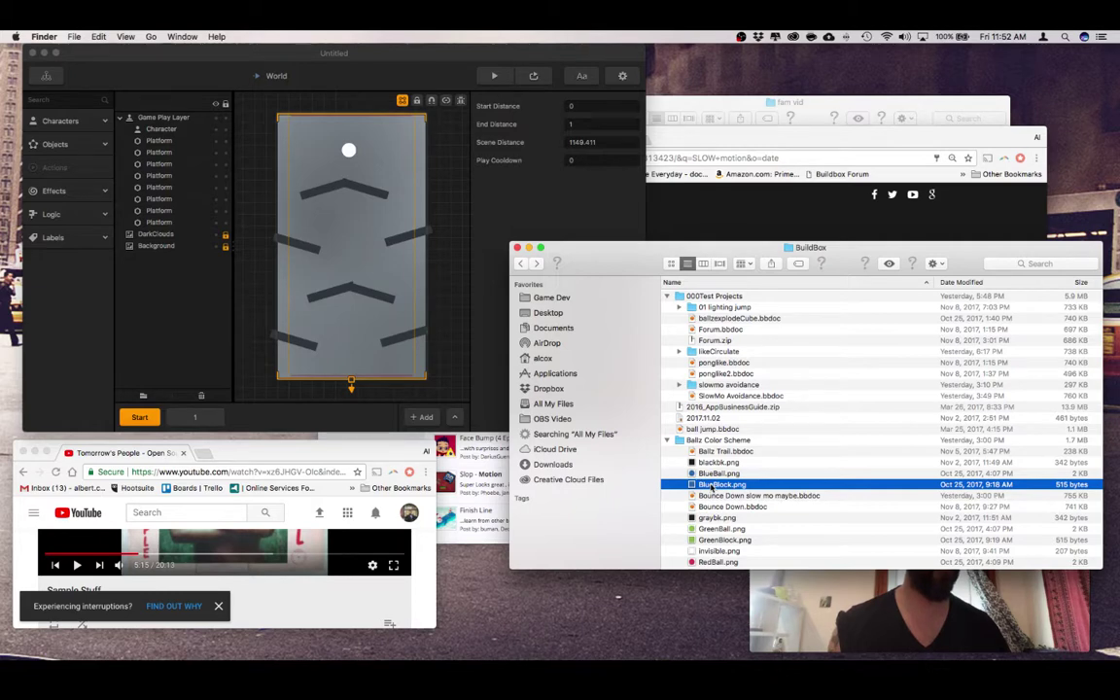
{"action": "left_click_drag", "start_coordinate": [715, 485], "coordinate": [349, 313]}
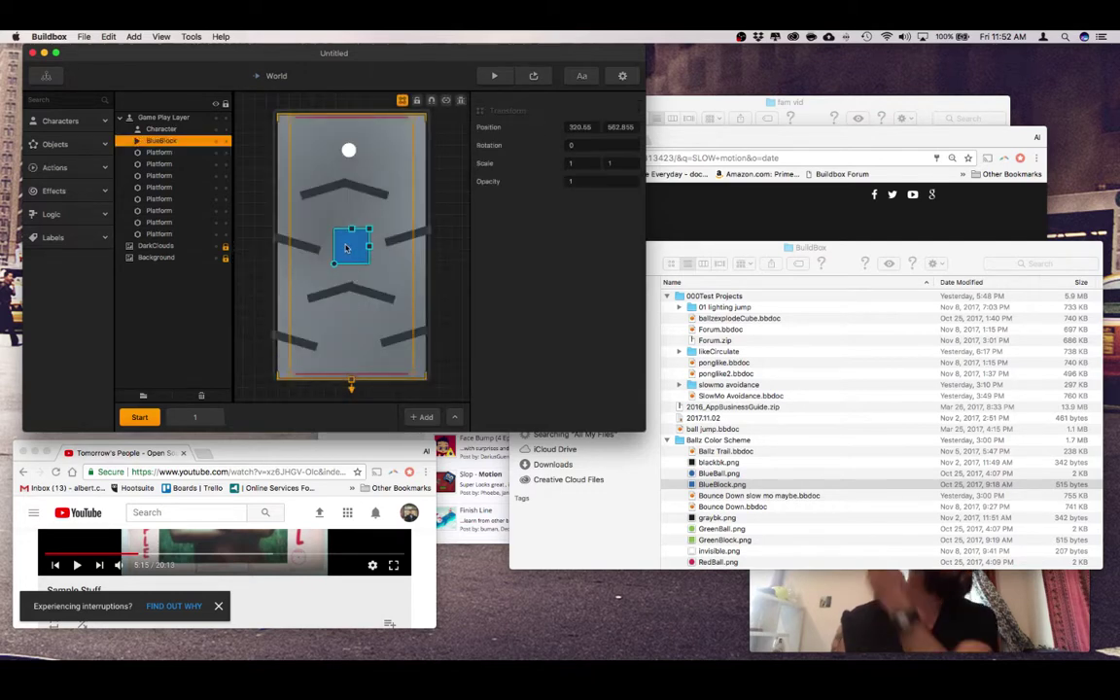
{"action": "left_click", "coordinate": [78, 169]}
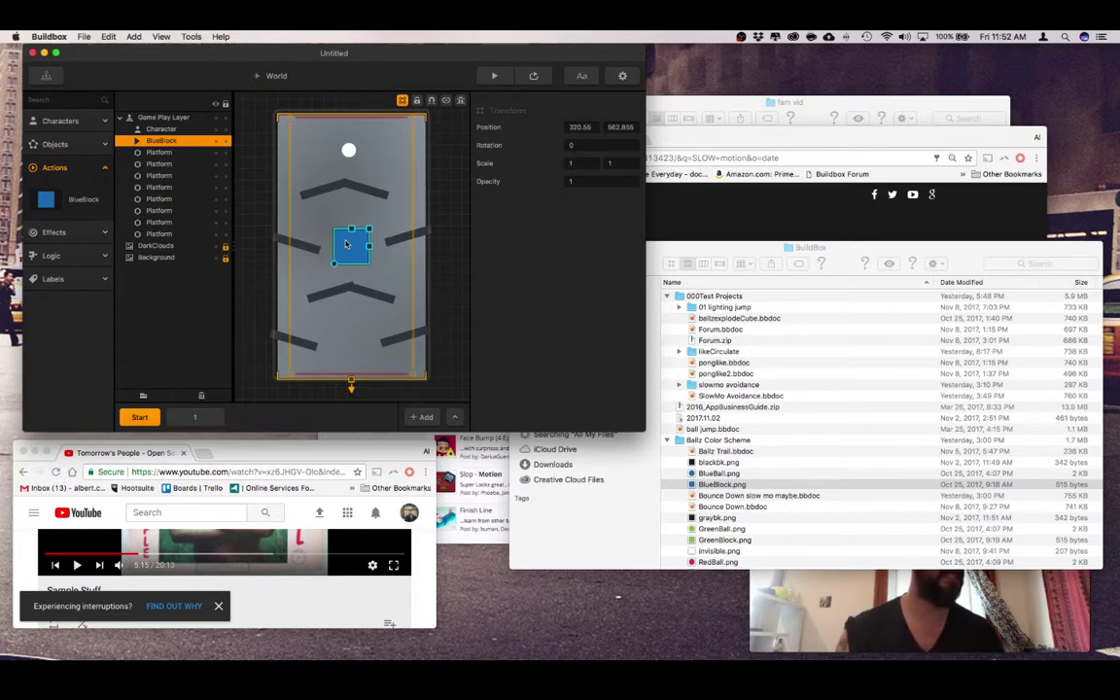
{"action": "key", "text": "BackSpace"}
Set the BlueBlock action's type to Gameplay, and move the Finder window clear of its settings
{"action": "left_click", "coordinate": [86, 201]}
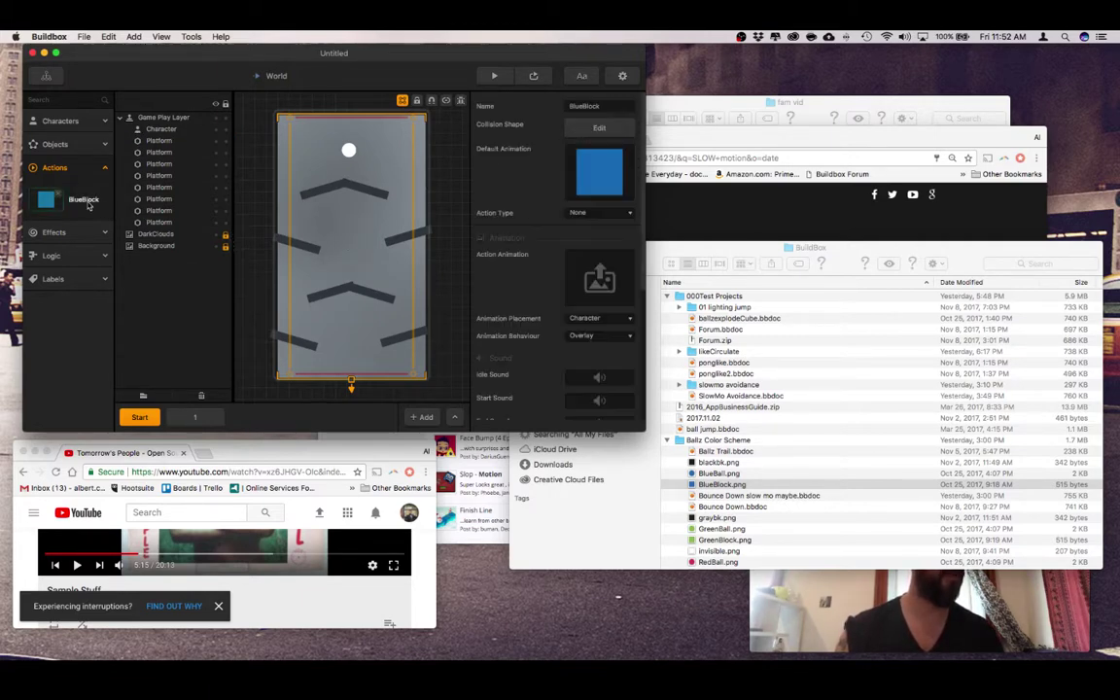
{"action": "left_click", "coordinate": [597, 211]}
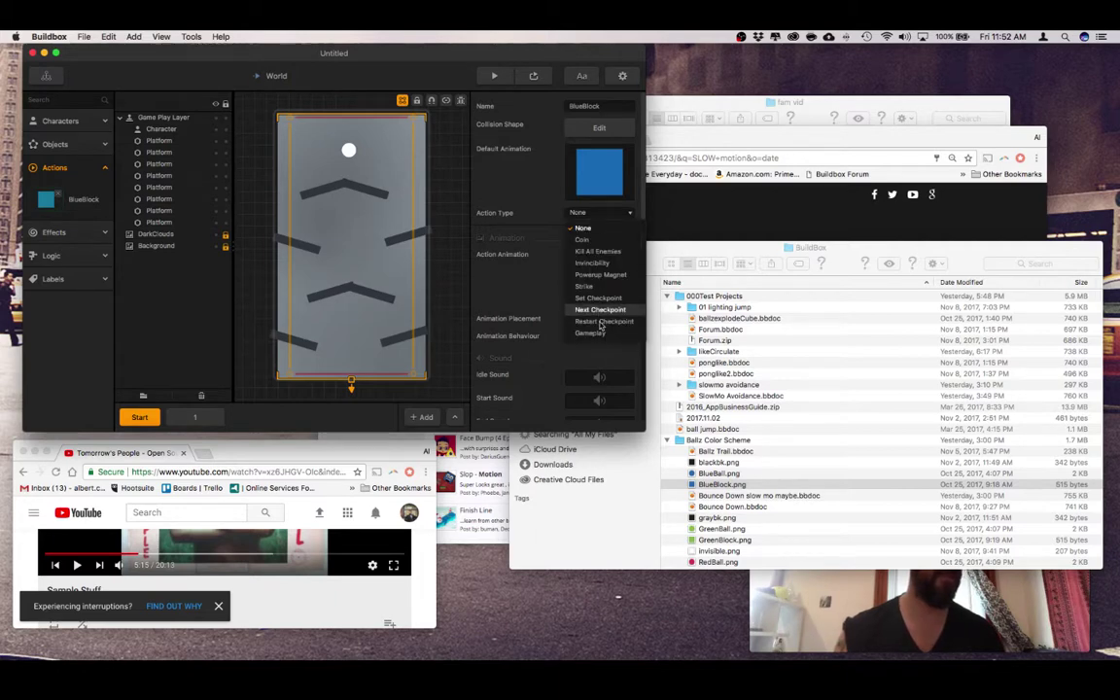
{"action": "left_click", "coordinate": [599, 333]}
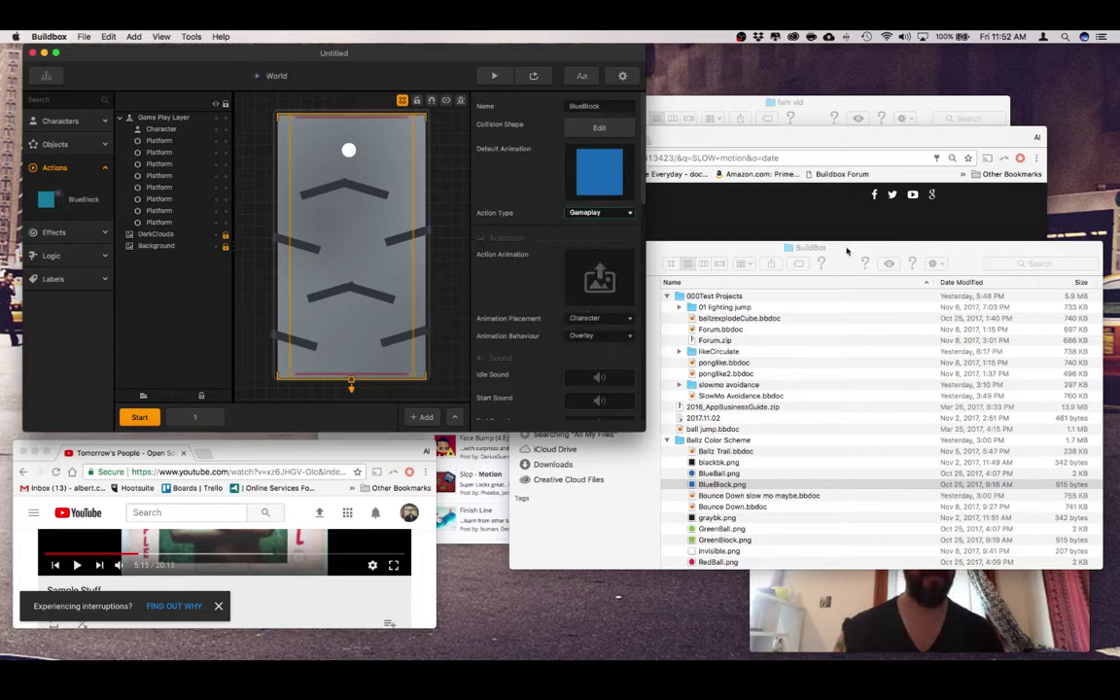
{"action": "left_click_drag", "start_coordinate": [847, 251], "coordinate": [880, 149]}
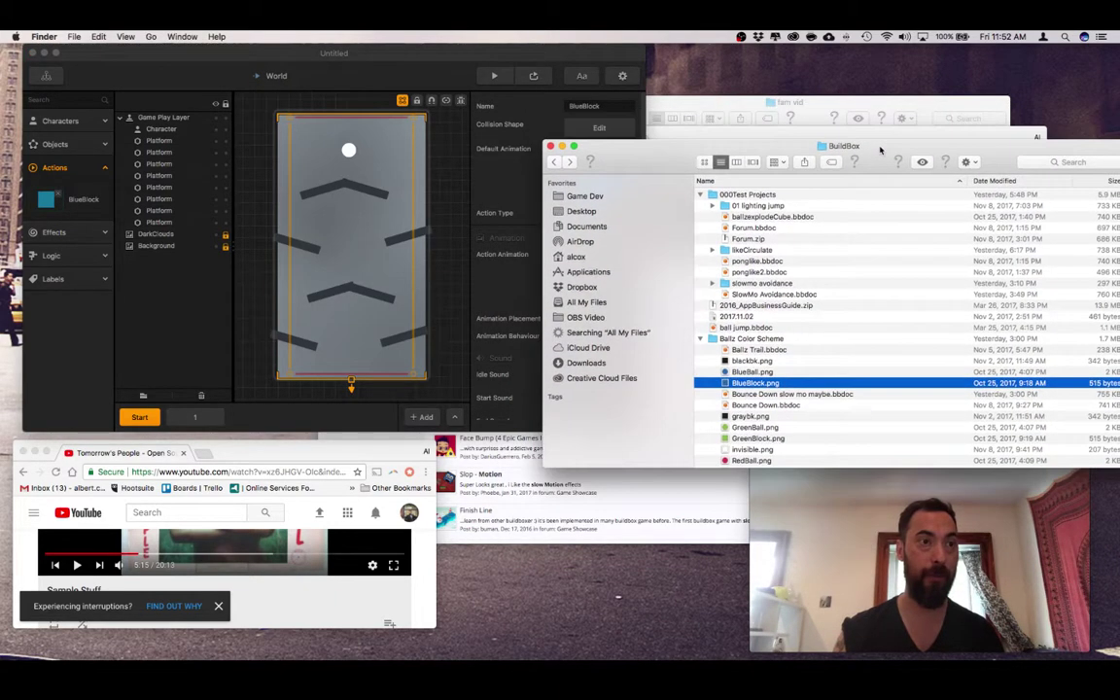
{"action": "left_click", "coordinate": [601, 54]}
Turn off the coin and points reward displays for the BlueBlock action and set its duration to .5
{"action": "scroll", "coordinate": [574, 260], "scroll_direction": "down", "scroll_amount": 3}
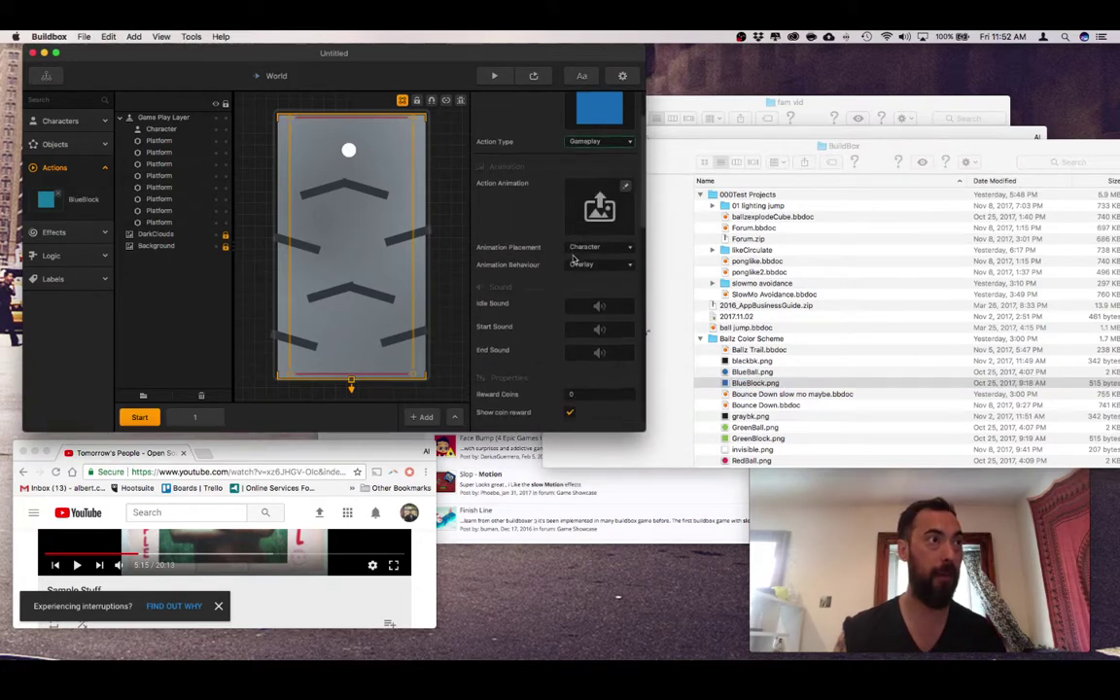
{"action": "scroll", "coordinate": [574, 260], "scroll_direction": "down", "scroll_amount": 3}
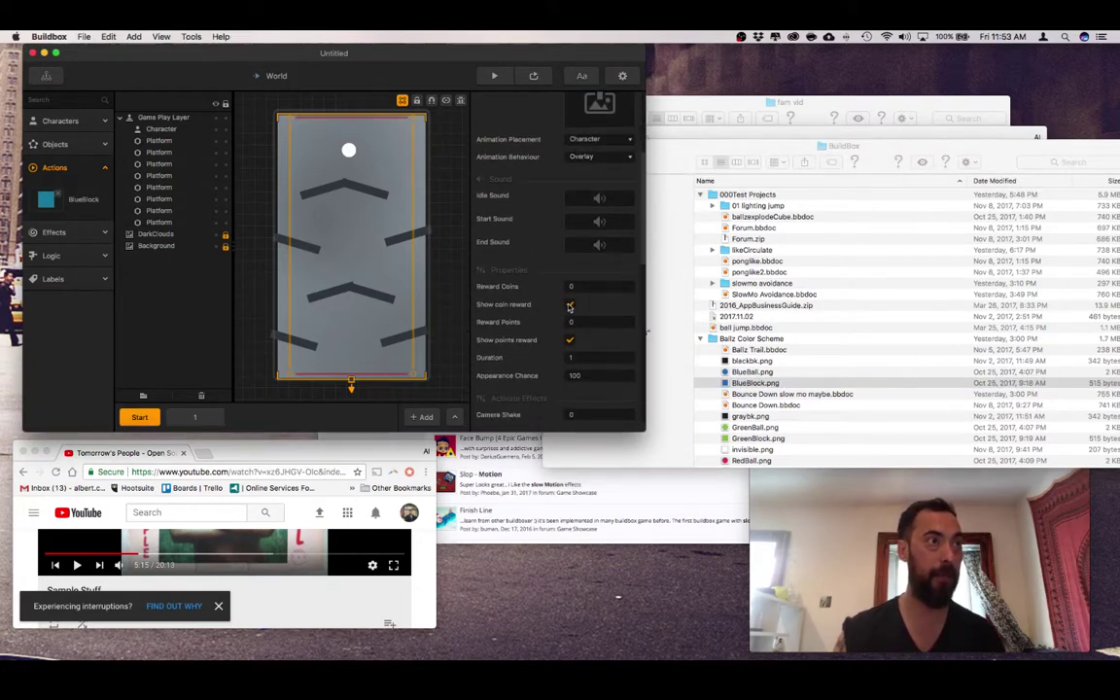
{"action": "left_click", "coordinate": [570, 305]}
{"action": "left_click_drag", "start_coordinate": [576, 358], "coordinate": [515, 355]}
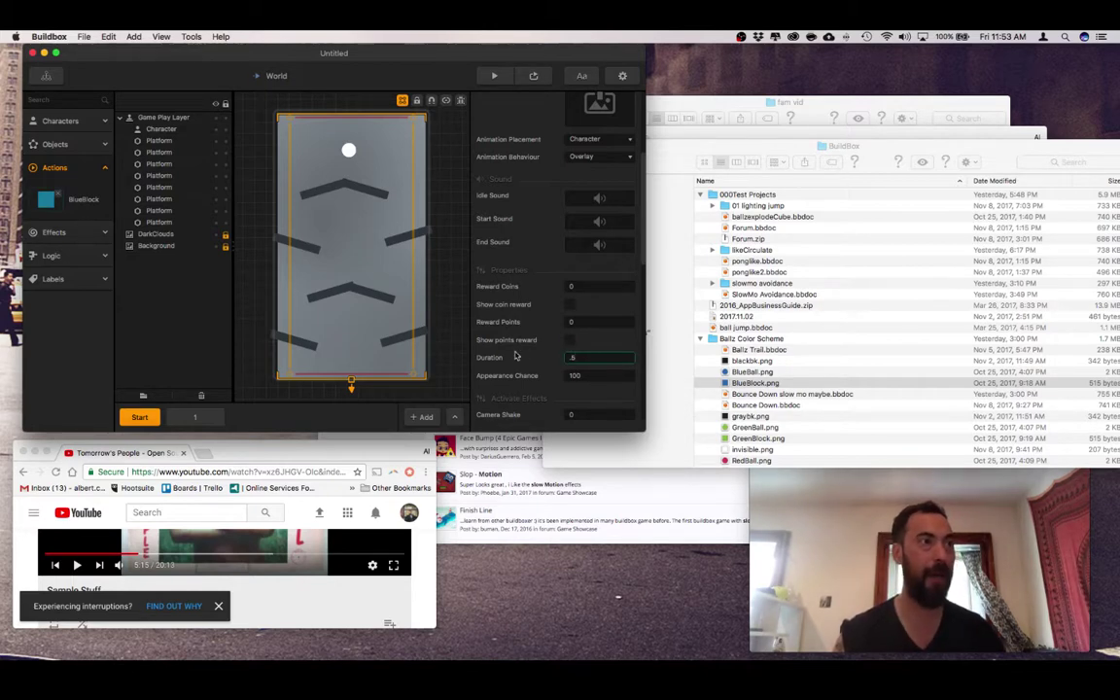
Disable Jump From Ground and set Time Warp to 10 in the BlueBlock action's gameplay properties
{"action": "scroll", "coordinate": [517, 356], "scroll_direction": "down", "scroll_amount": 5}
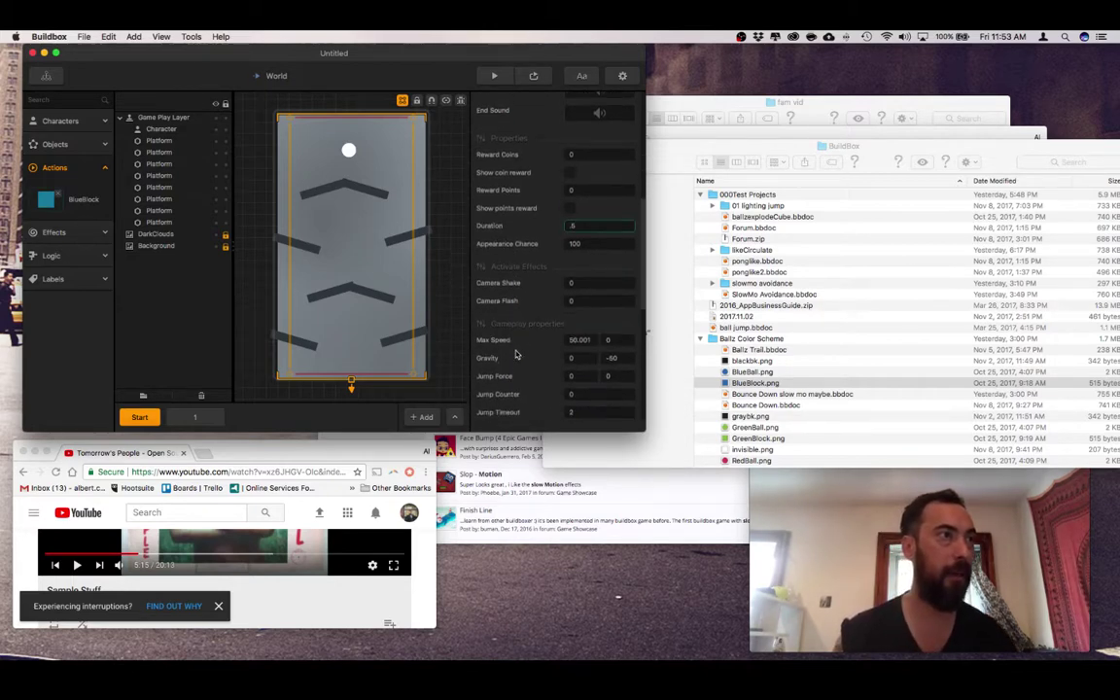
{"action": "scroll", "coordinate": [516, 356], "scroll_direction": "down", "scroll_amount": 2}
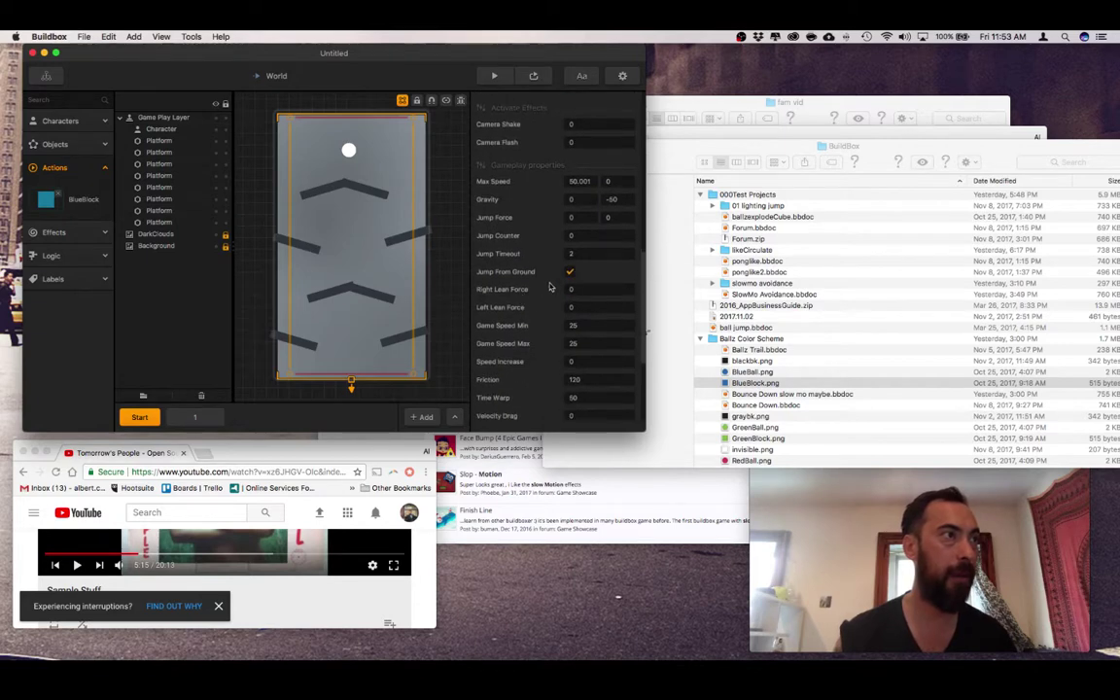
{"action": "scroll", "coordinate": [574, 275], "scroll_direction": "down", "scroll_amount": 1}
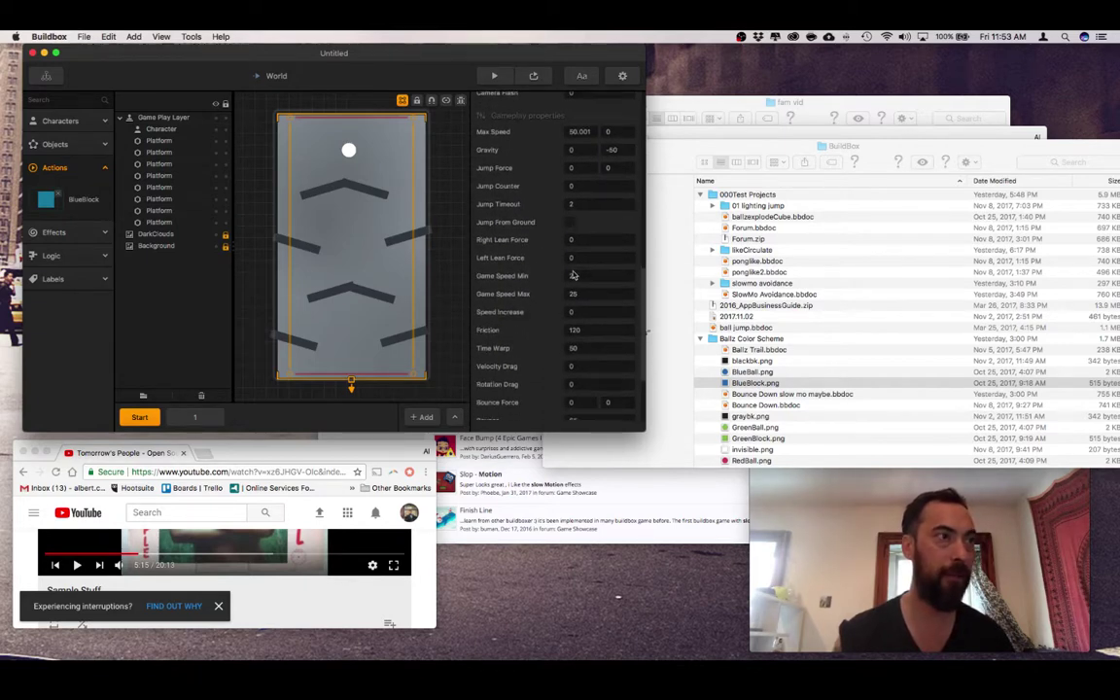
{"action": "scroll", "coordinate": [573, 275], "scroll_direction": "down", "scroll_amount": 1}
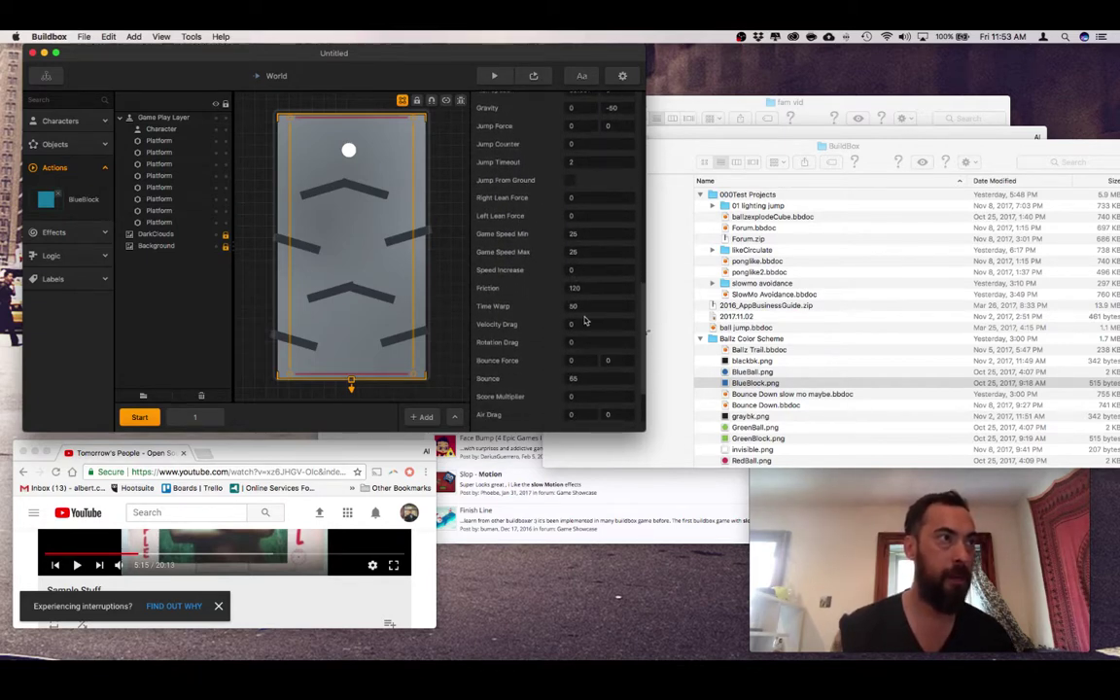
{"action": "left_click_drag", "start_coordinate": [582, 306], "coordinate": [451, 306]}
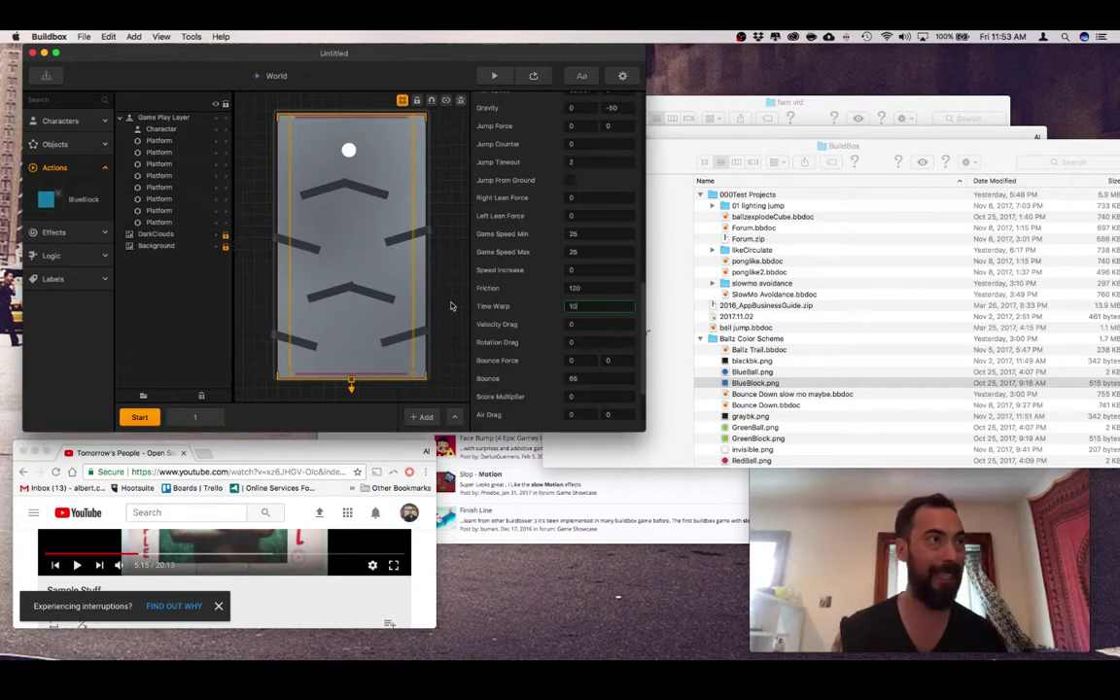
{"action": "scroll", "coordinate": [454, 309], "scroll_direction": "down", "scroll_amount": 1}
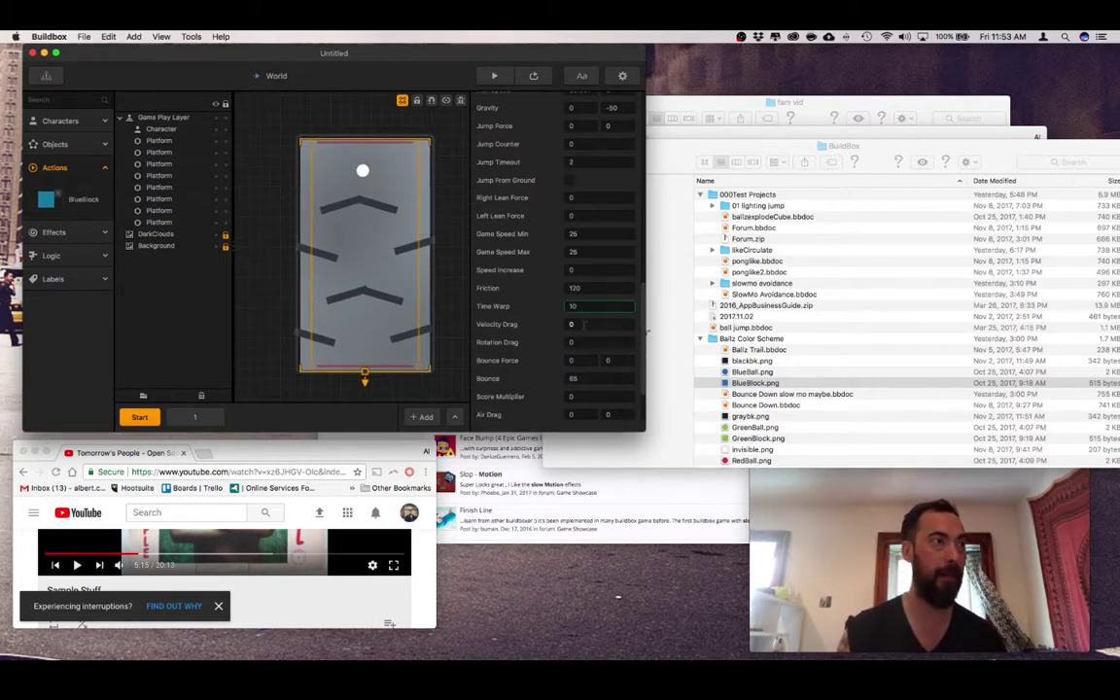
{"action": "scroll", "coordinate": [583, 326], "scroll_direction": "down", "scroll_amount": 2}
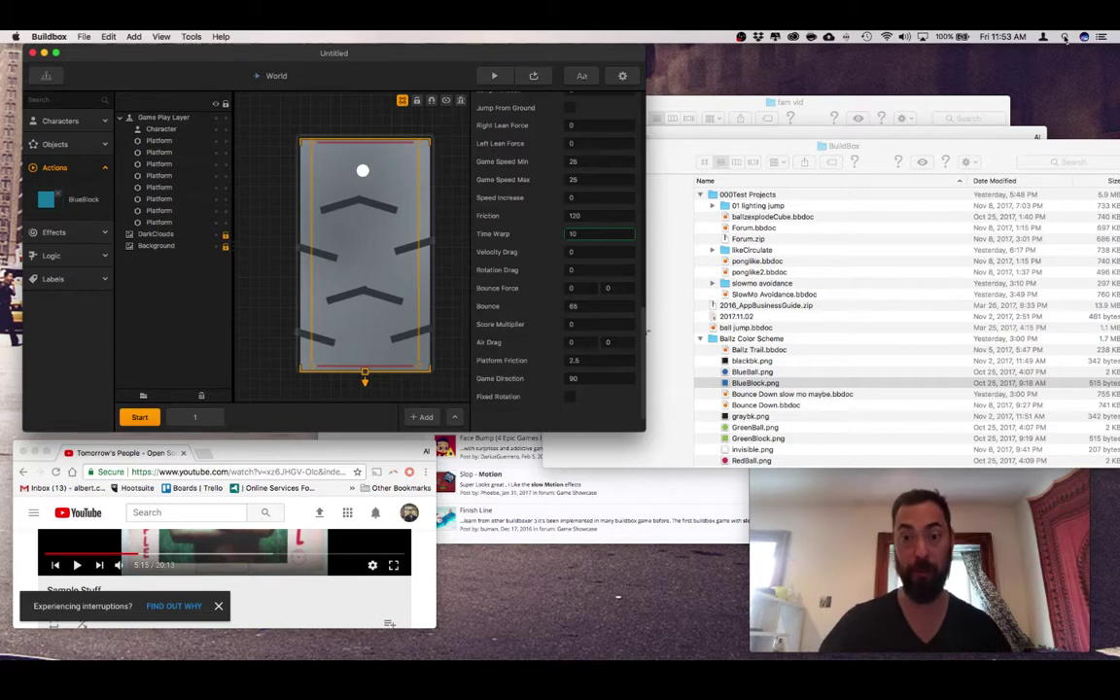
Place a BlueBlock action between the upper platforms and set its scale to 0.25 by 0.25
{"action": "left_click", "coordinate": [58, 205]}
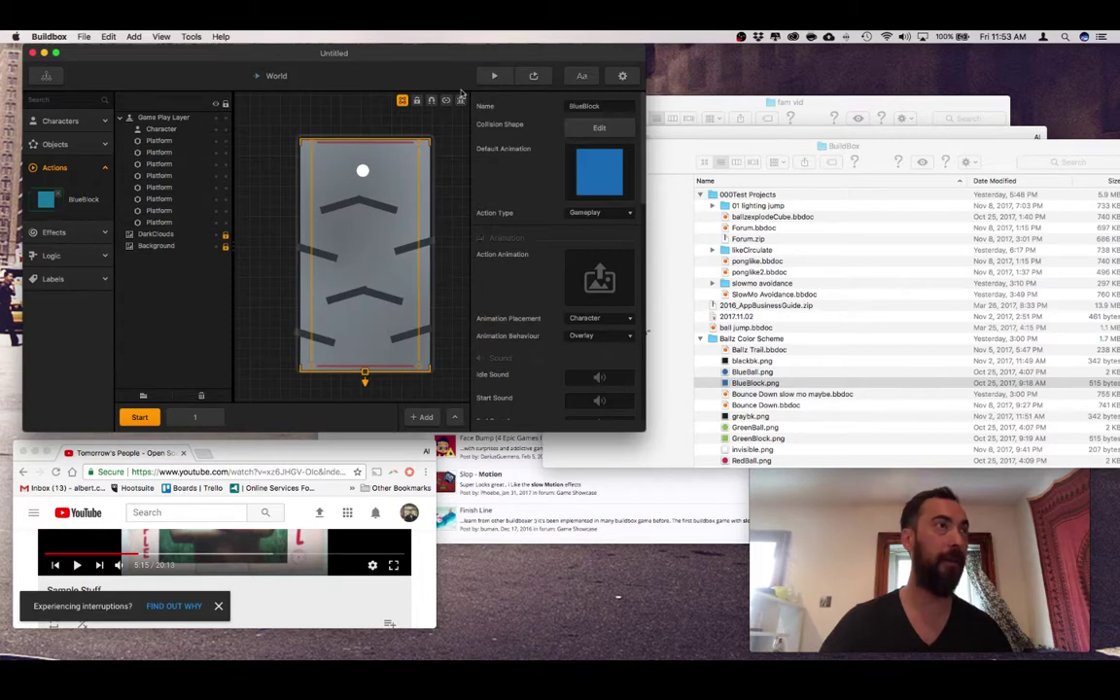
{"action": "left_click", "coordinate": [82, 199]}
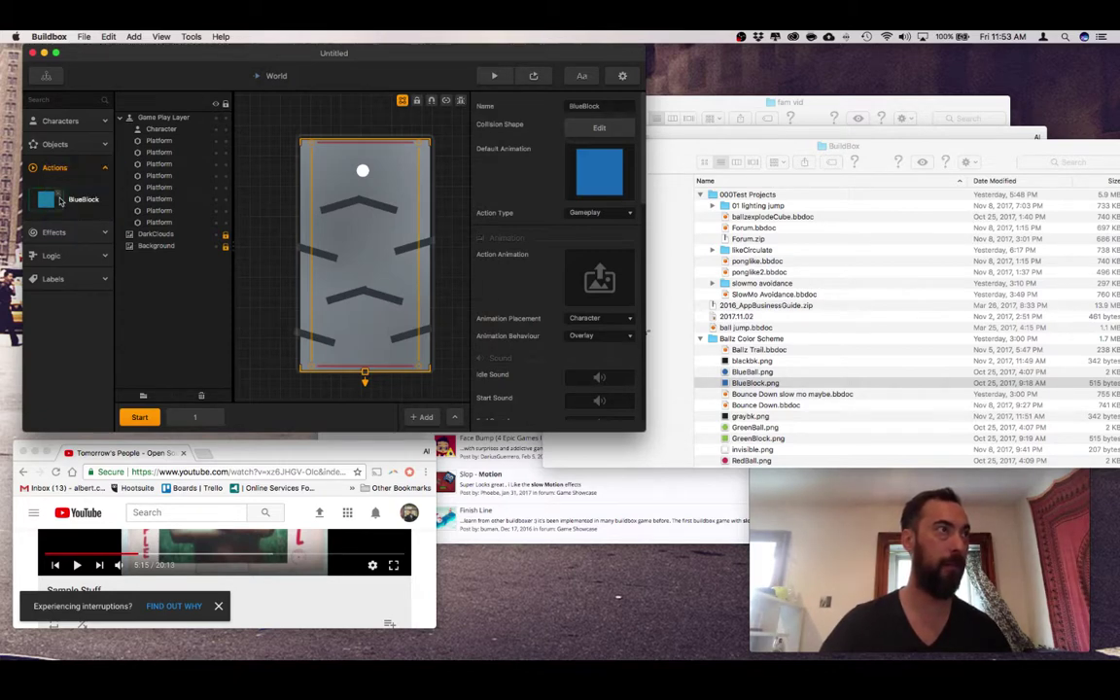
{"action": "left_click_drag", "start_coordinate": [60, 200], "coordinate": [356, 241]}
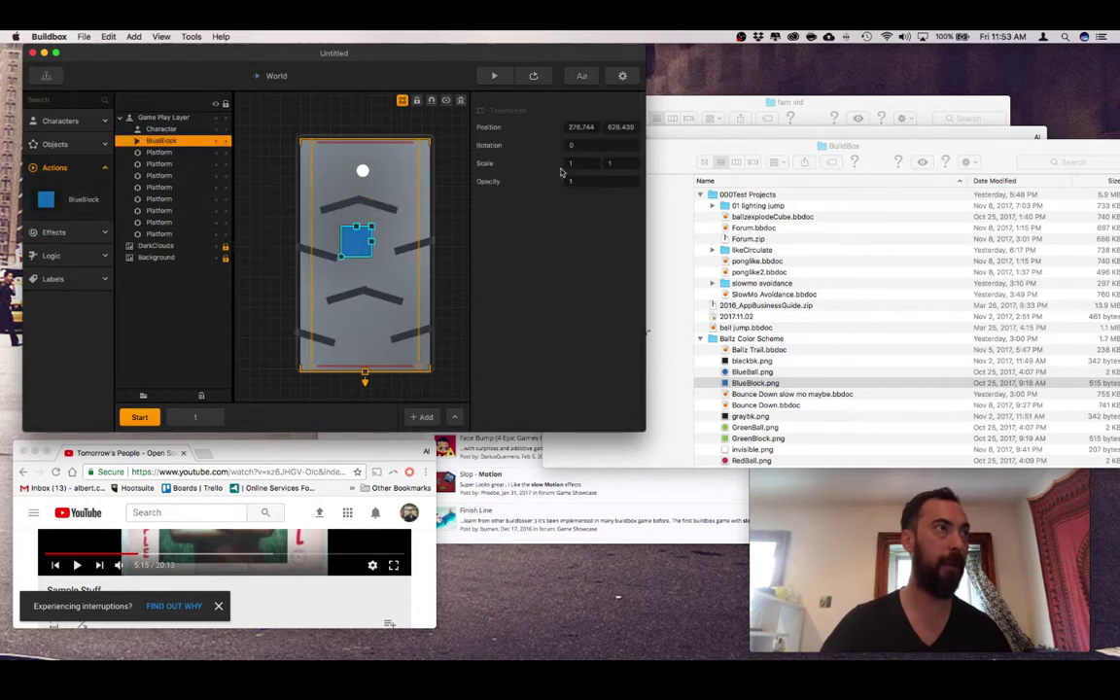
{"action": "type", "text": "0.25"}
{"action": "key", "text": "Tab"}
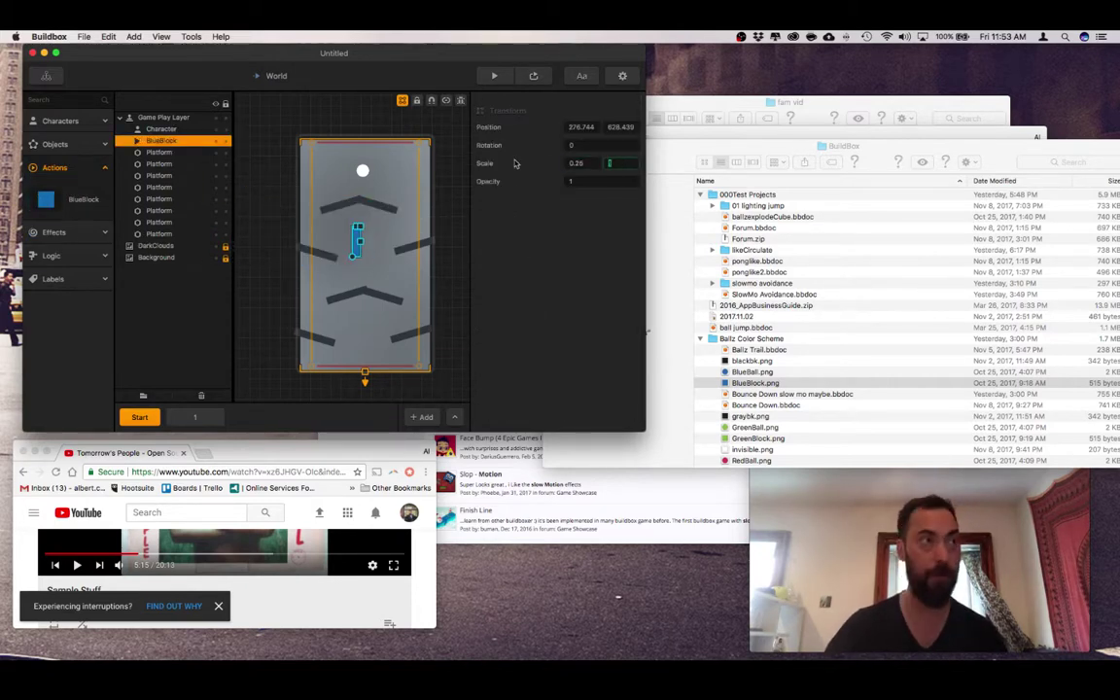
{"action": "type", "text": "0.25"}
{"action": "key", "text": "Tab"}
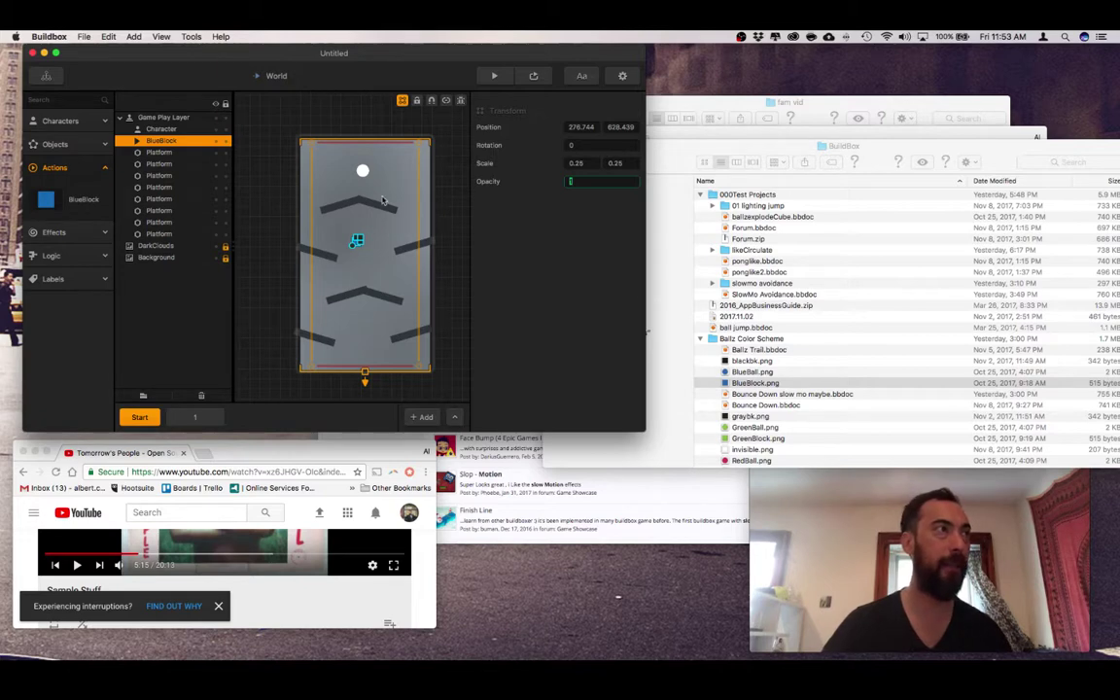
{"action": "left_click", "coordinate": [339, 241]}
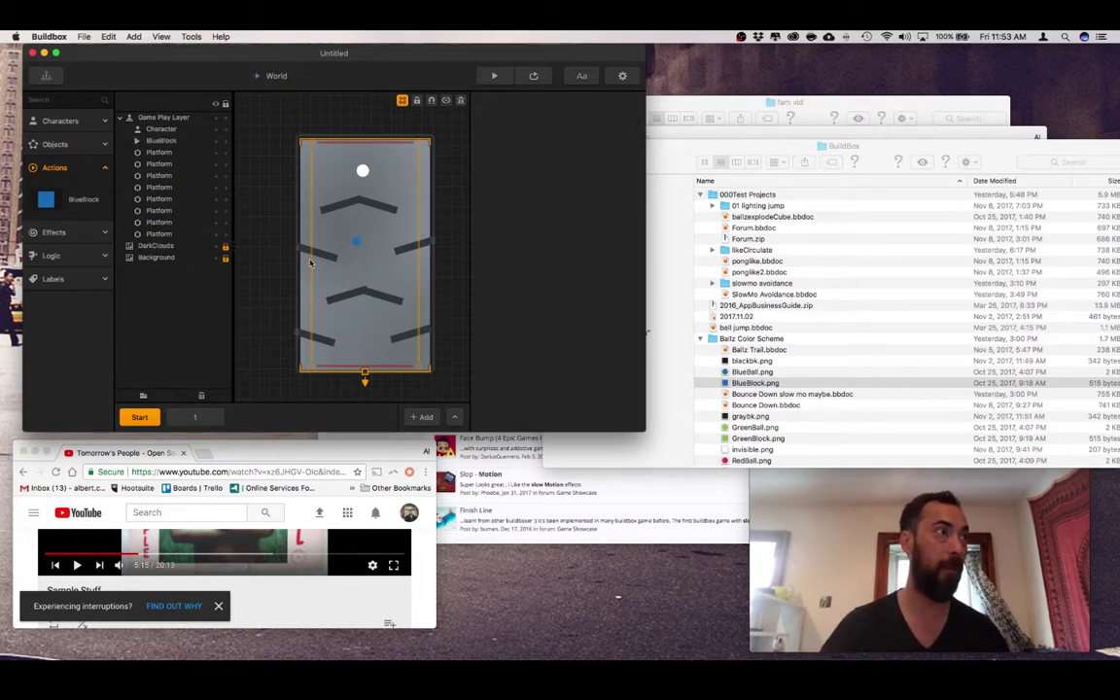
Check the BlueBlock default animation, and delete the scaled-down BlueBlock from the World scene
{"action": "left_click", "coordinate": [84, 202]}
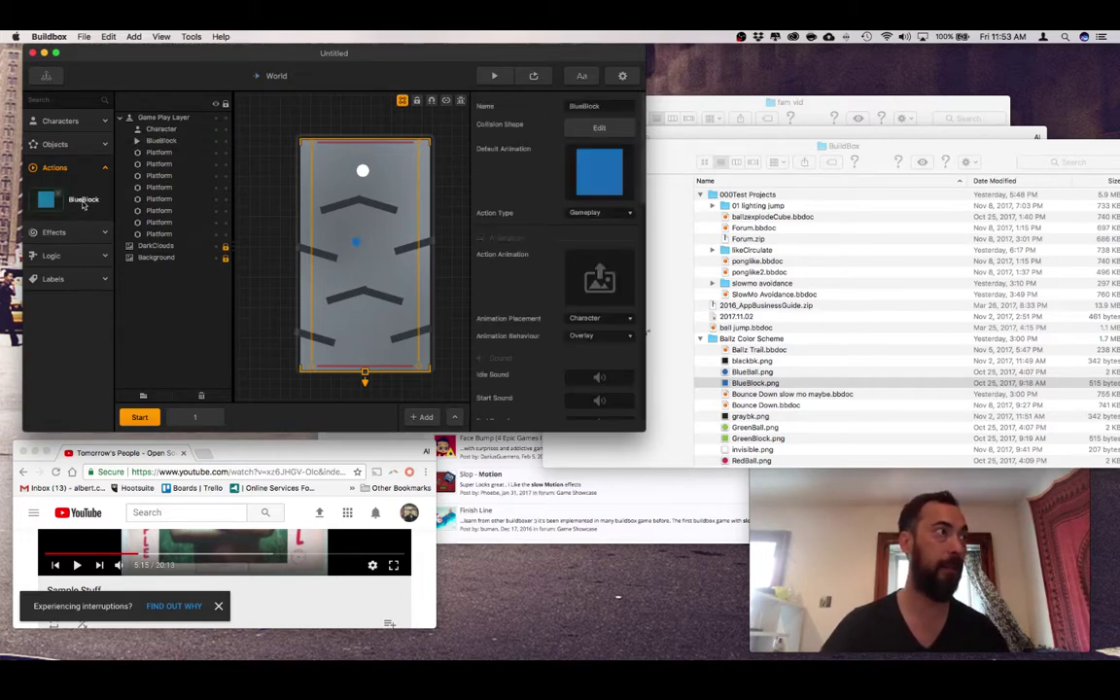
{"action": "left_click", "coordinate": [610, 158]}
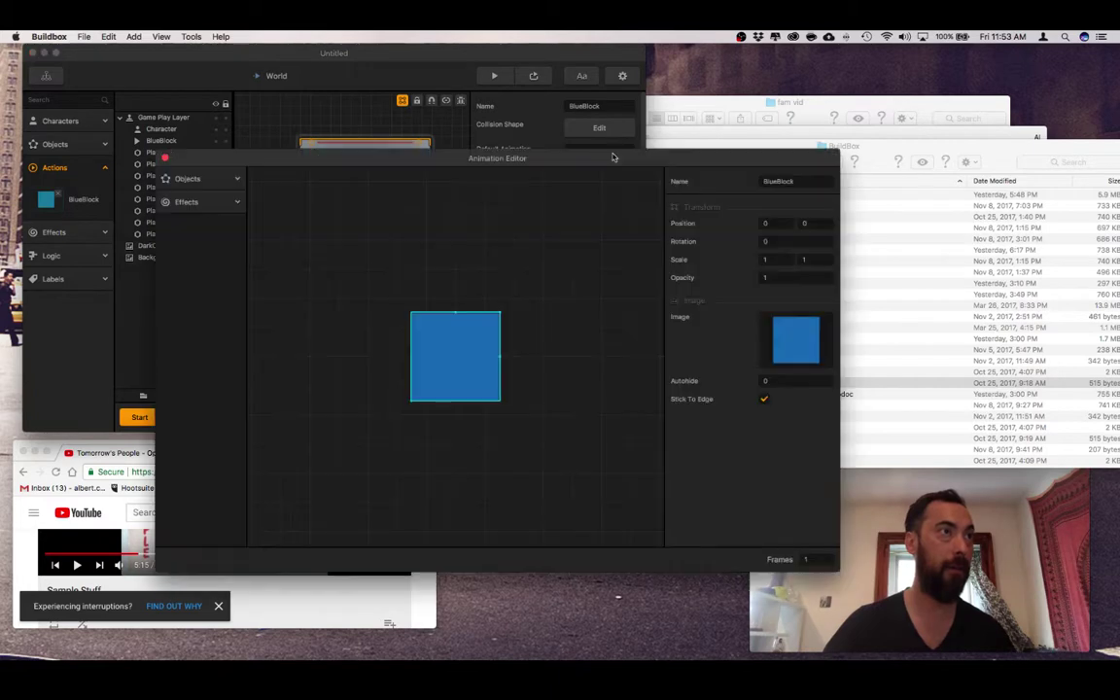
{"action": "left_click", "coordinate": [165, 157]}
{"action": "left_click_drag", "start_coordinate": [356, 246], "coordinate": [359, 245]}
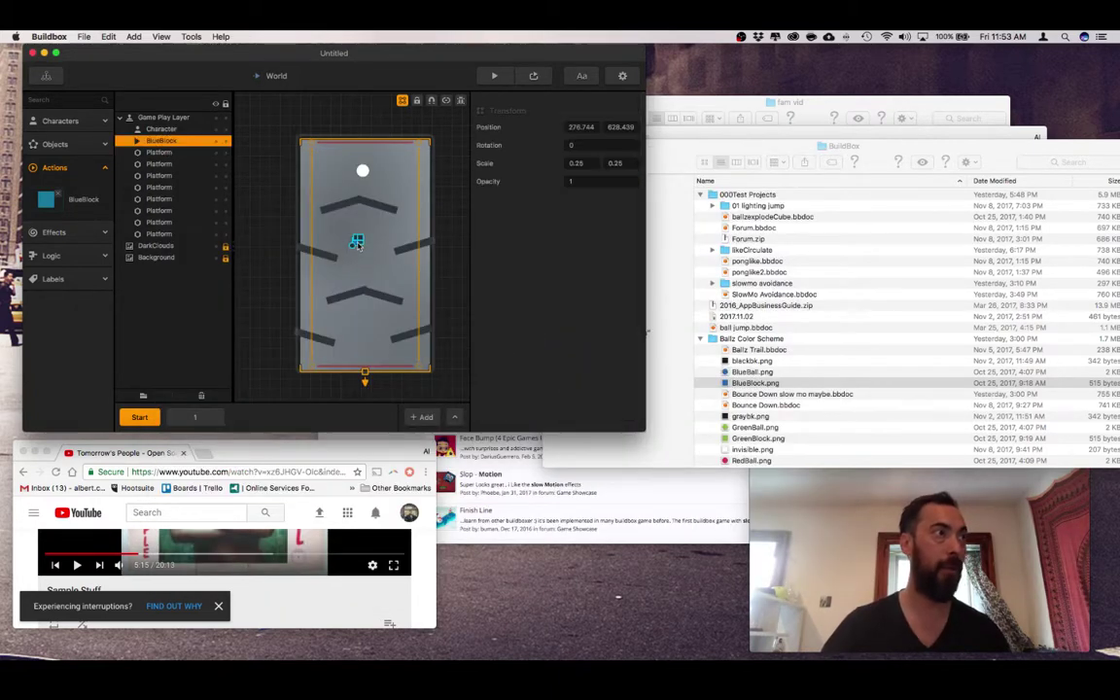
{"action": "key", "text": "BackSpace"}
Set the scale of the BlueBlock action's default animation image to 0.25 by 0.25 in the Animation Editor
{"action": "left_click", "coordinate": [78, 195]}
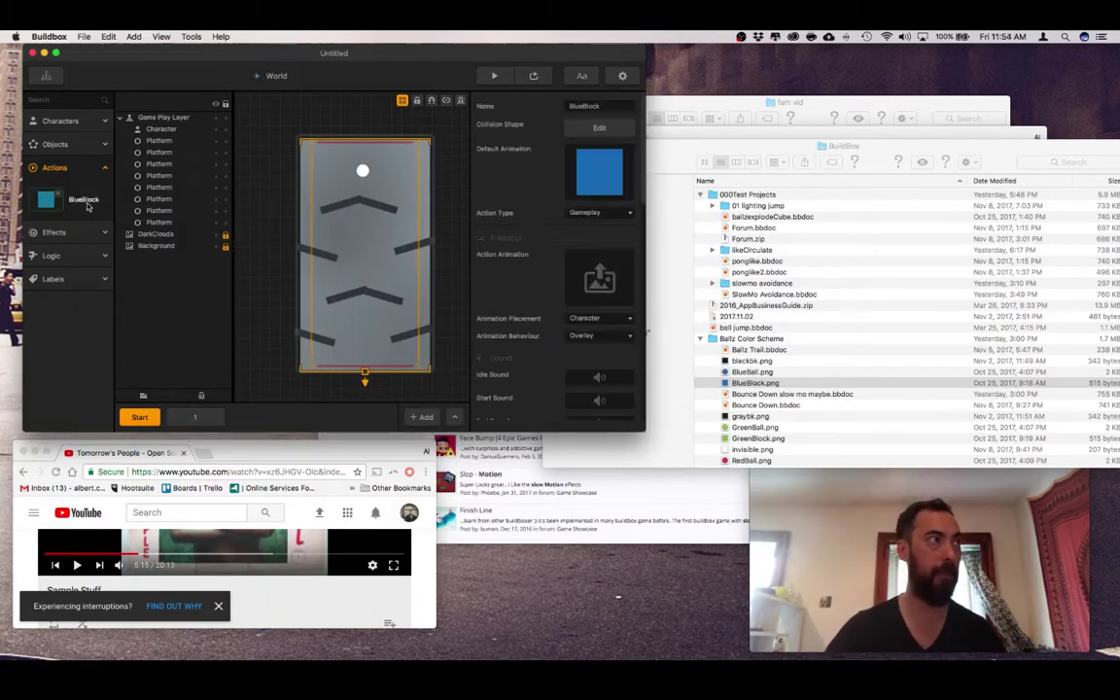
{"action": "left_click", "coordinate": [611, 154]}
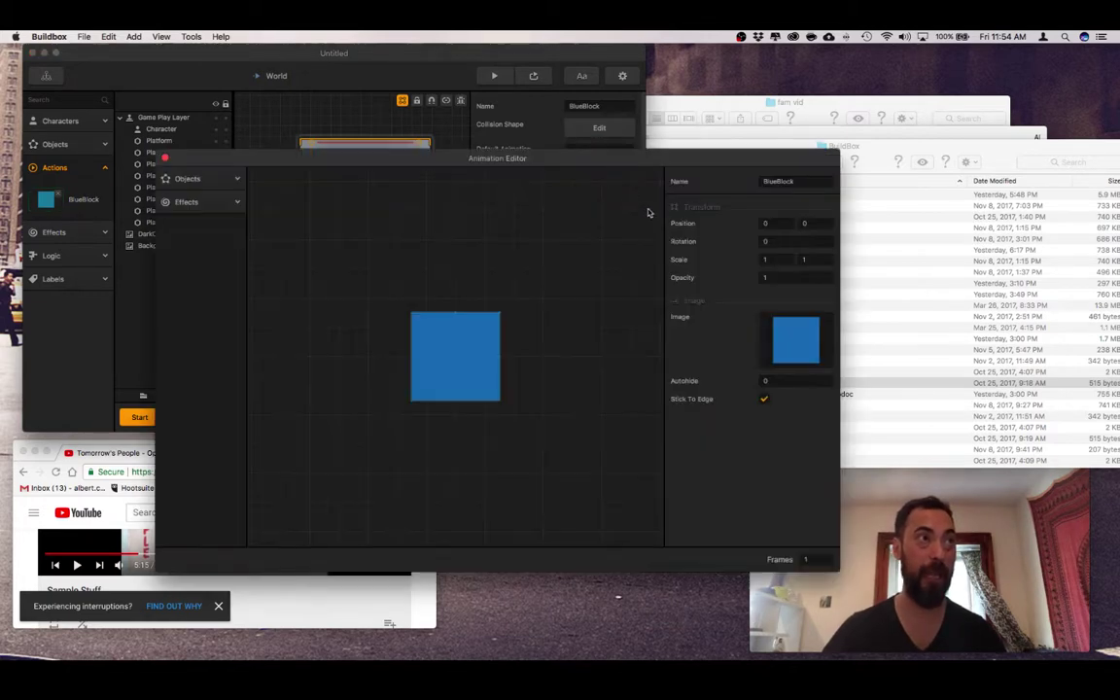
{"action": "left_click", "coordinate": [778, 259]}
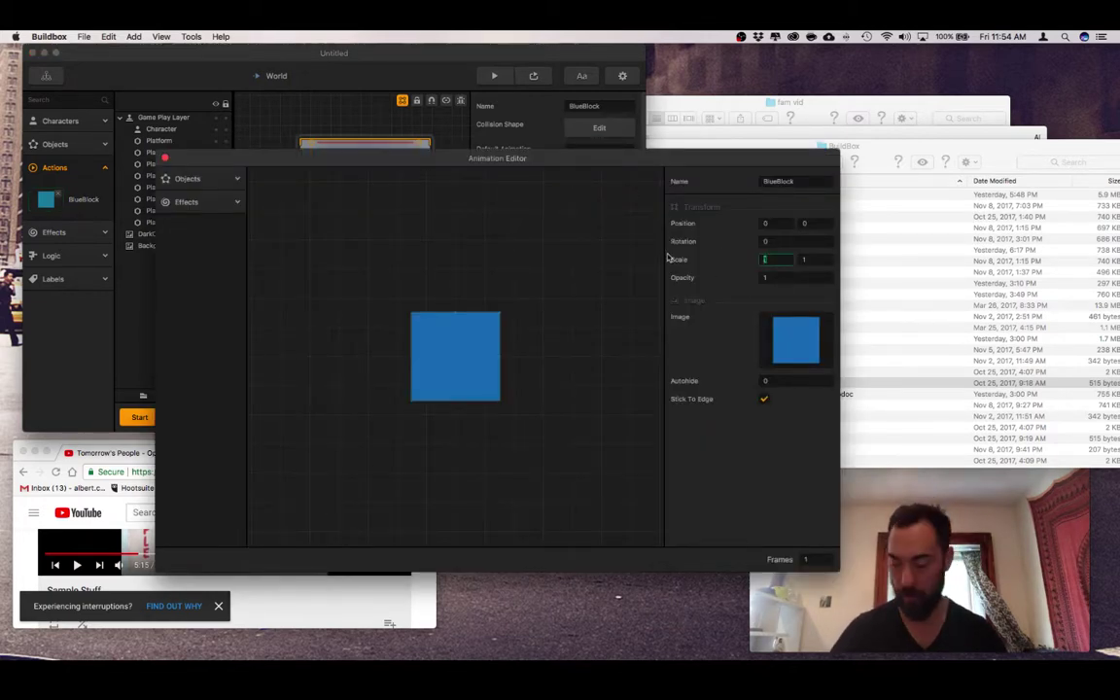
{"action": "type", "text": "0.2"}
{"action": "key", "text": "Tab"}
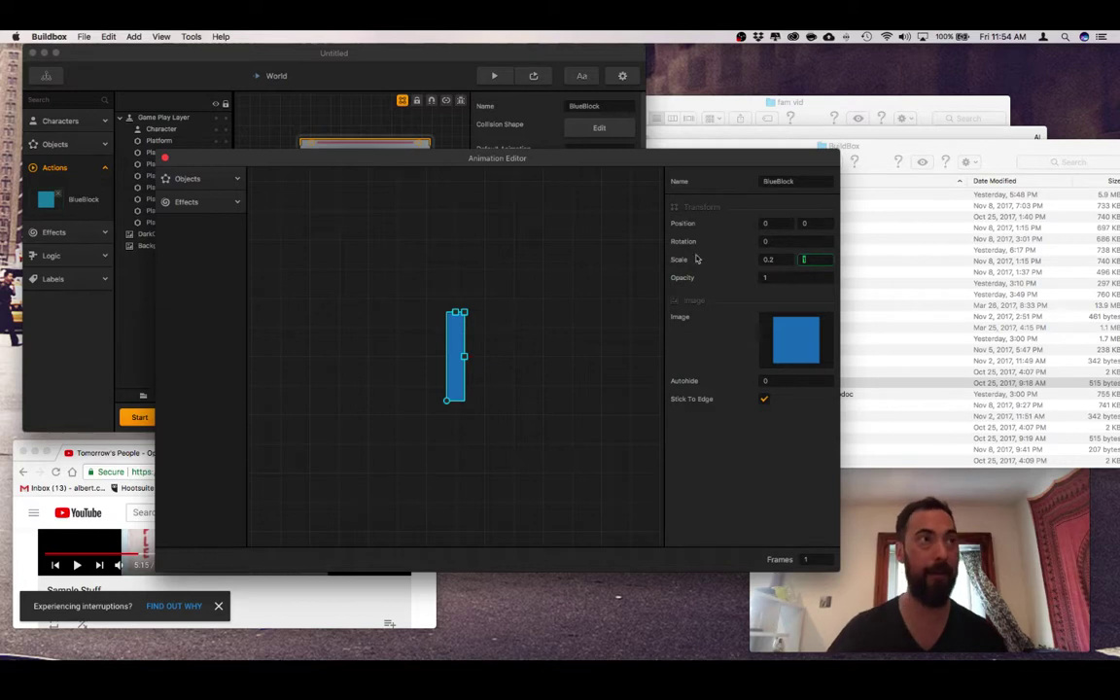
{"action": "left_click", "coordinate": [778, 259]}
{"action": "type", "text": "5"}
{"action": "key", "text": "Tab"}
{"action": "type", "text": ".25"}
{"action": "key", "text": "Tab"}
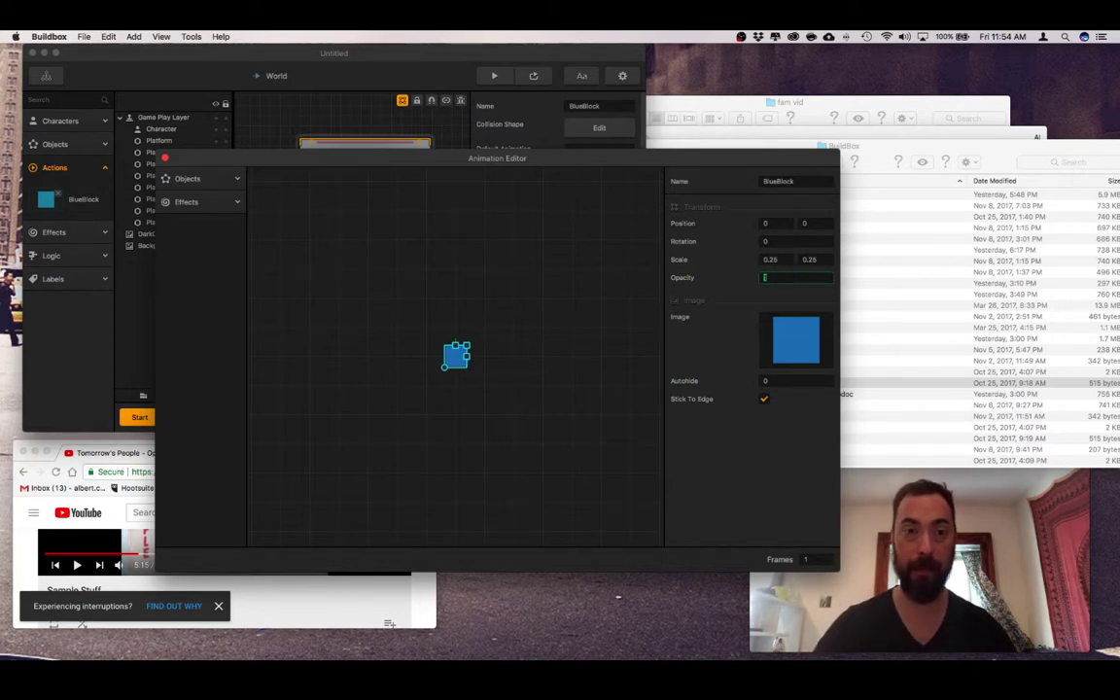
Close the Animation Editor for the BlueBlock action's default animation
{"action": "key", "text": "super+Tab"}
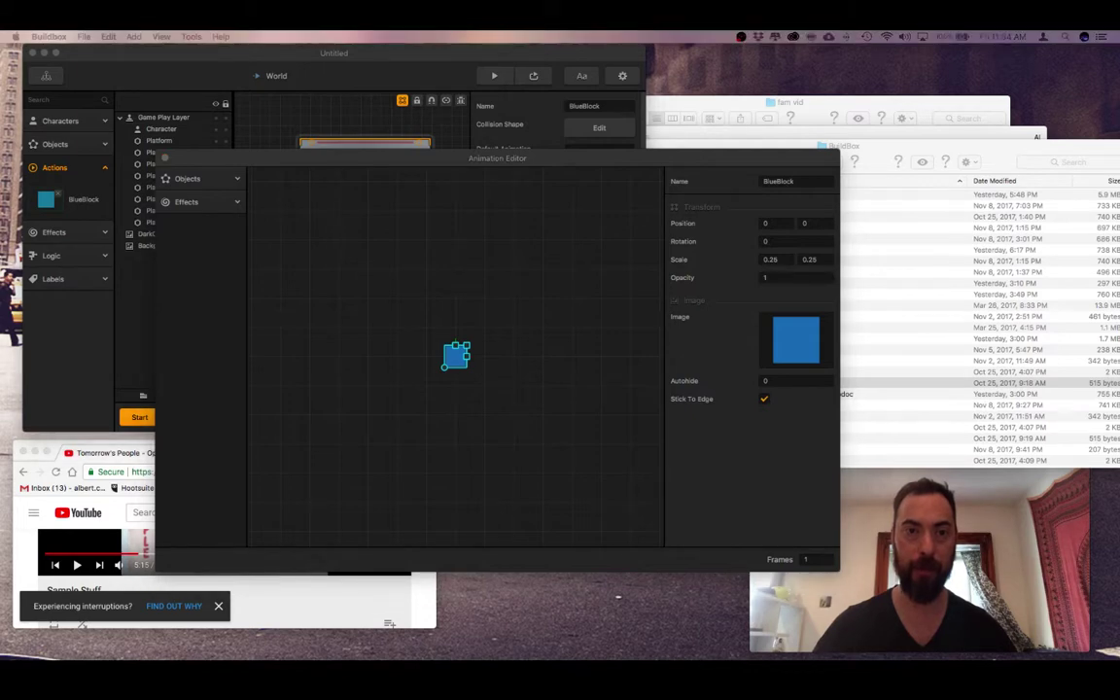
{"action": "left_click", "coordinate": [210, 160]}
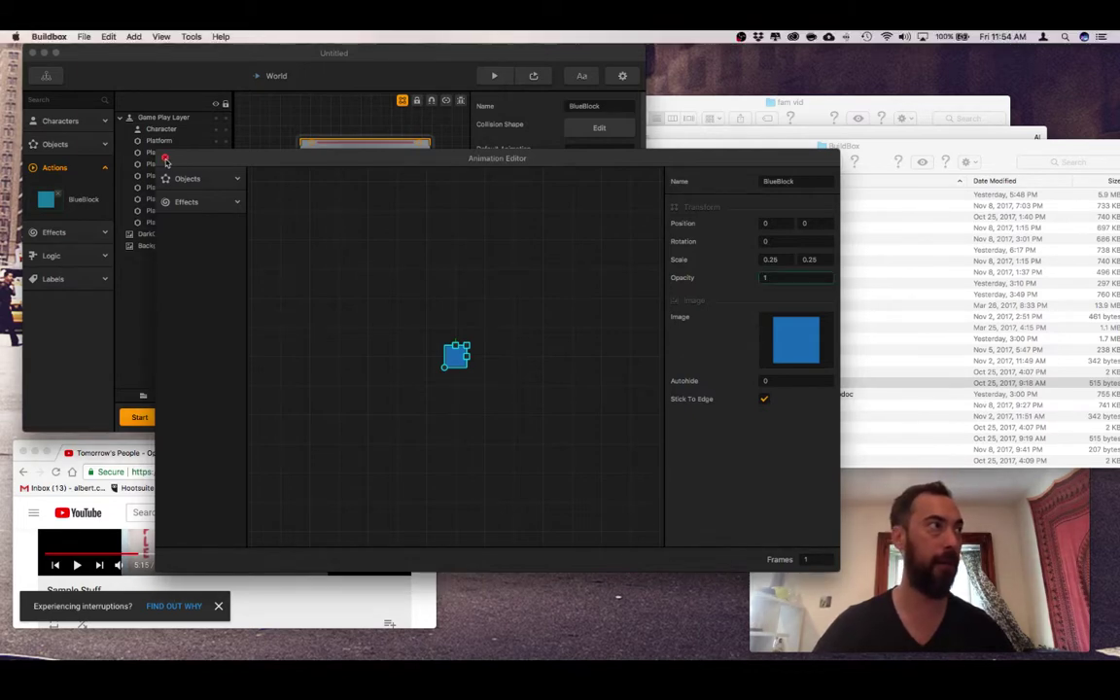
{"action": "left_click", "coordinate": [165, 157]}
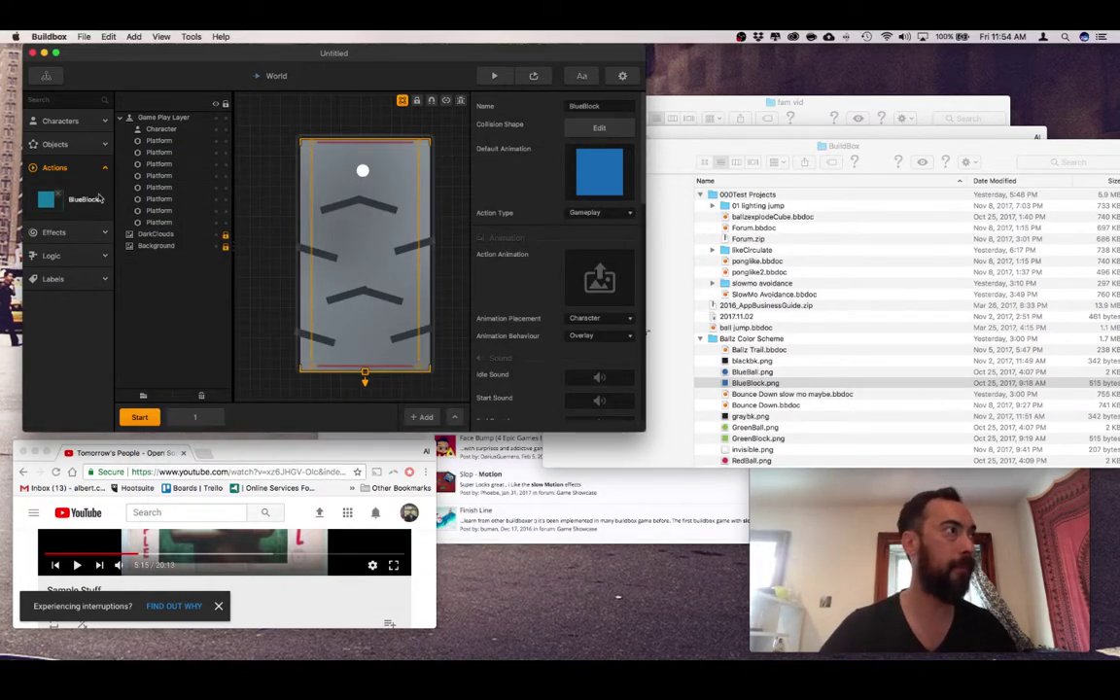
Cut a BlueBlock placed in the World scene and paste it into the Character's default animation at position 0, 0
{"action": "left_click_drag", "start_coordinate": [80, 208], "coordinate": [376, 248]}
{"action": "key", "text": "Delete"}
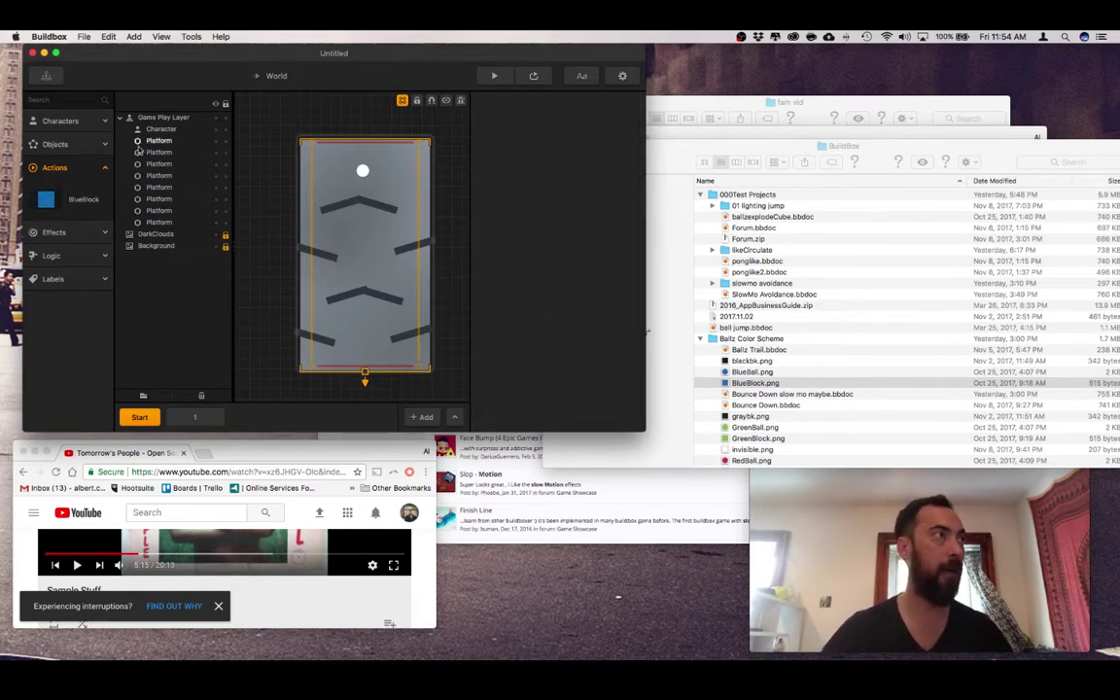
{"action": "left_click", "coordinate": [68, 123]}
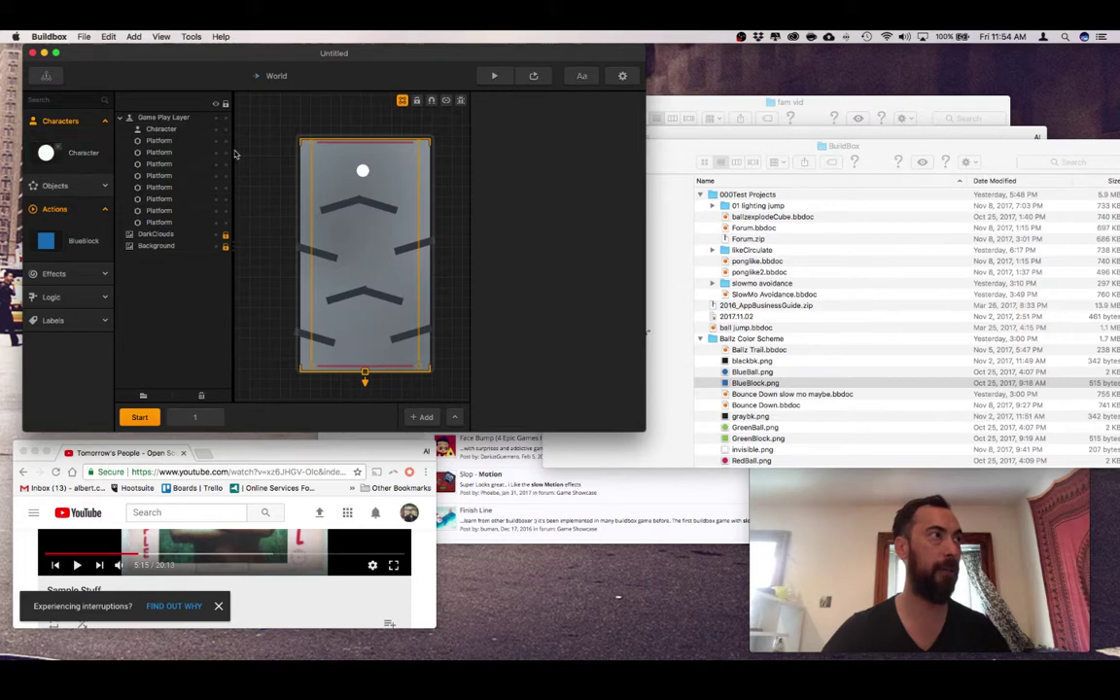
{"action": "left_click", "coordinate": [93, 153]}
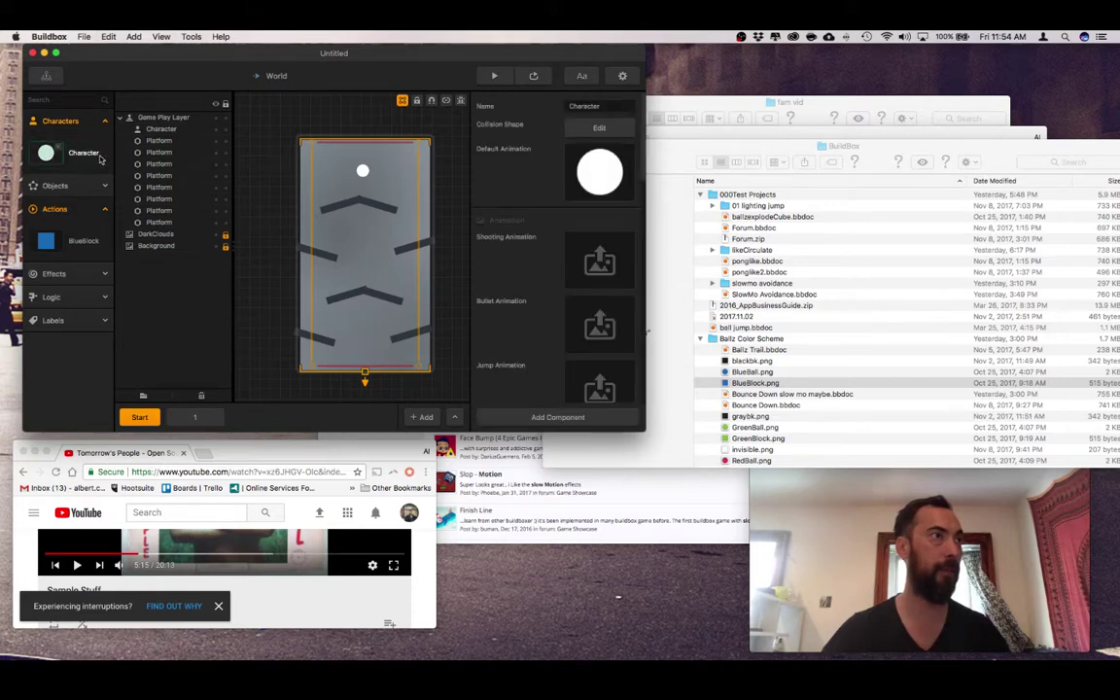
{"action": "left_click", "coordinate": [605, 170]}
{"action": "left_click", "coordinate": [778, 221]}
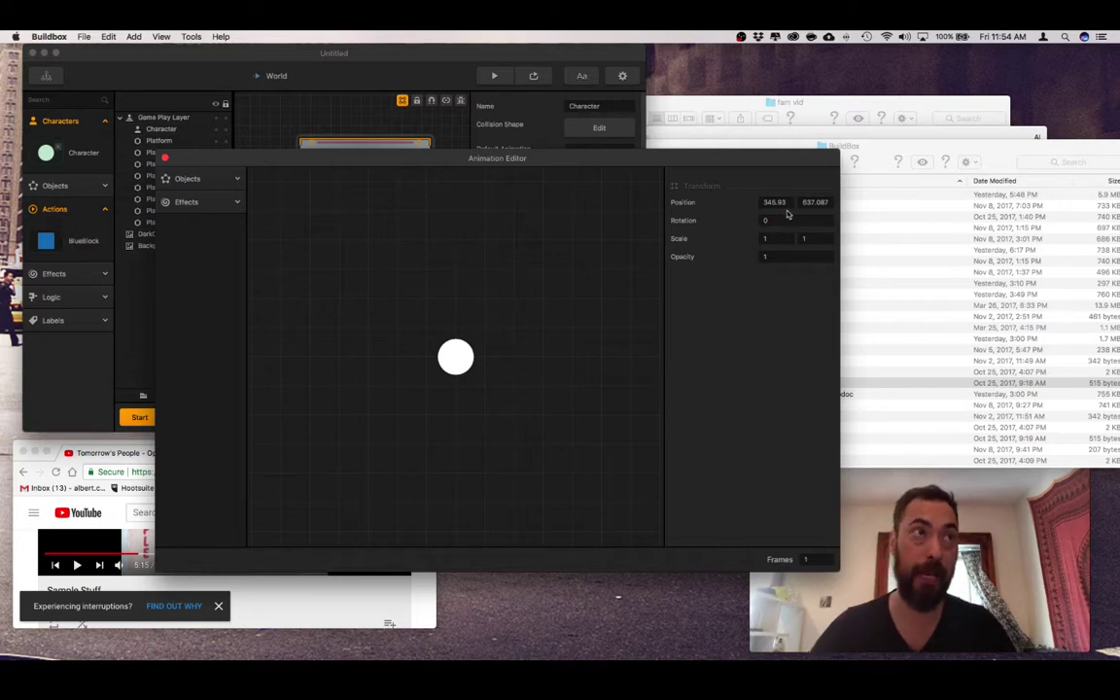
{"action": "left_click_drag", "start_coordinate": [788, 202], "coordinate": [613, 188]}
{"action": "type", "text": "0"}
{"action": "key", "text": "Tab"}
{"action": "type", "text": "0"}
{"action": "key", "text": "Tab"}
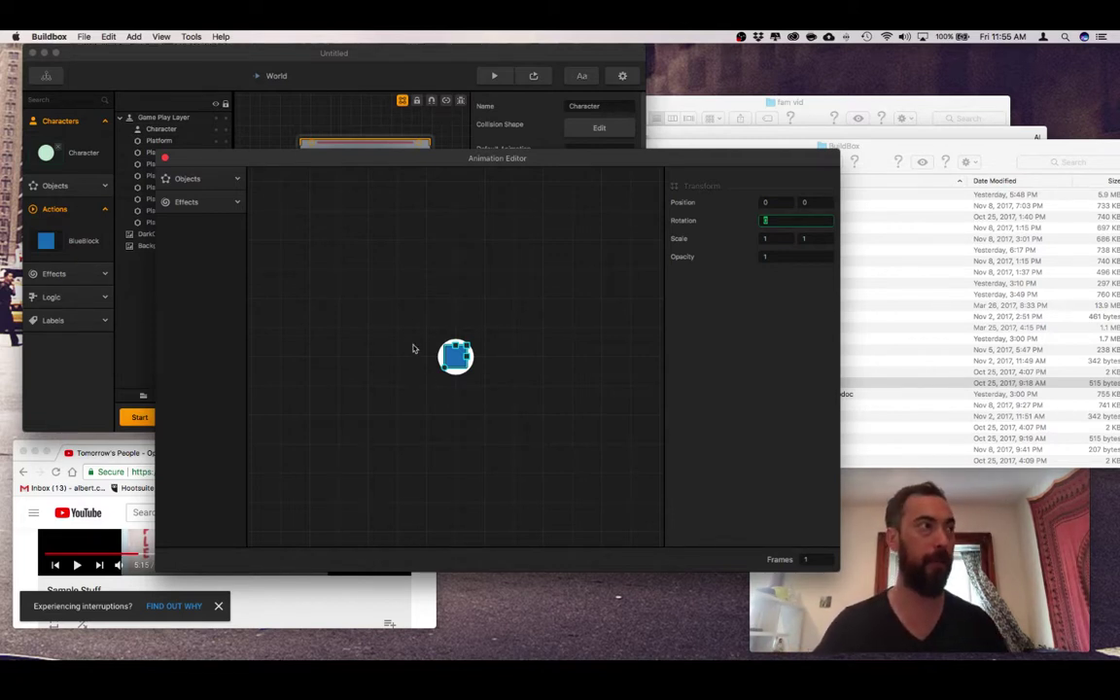
{"action": "left_click", "coordinate": [165, 158]}
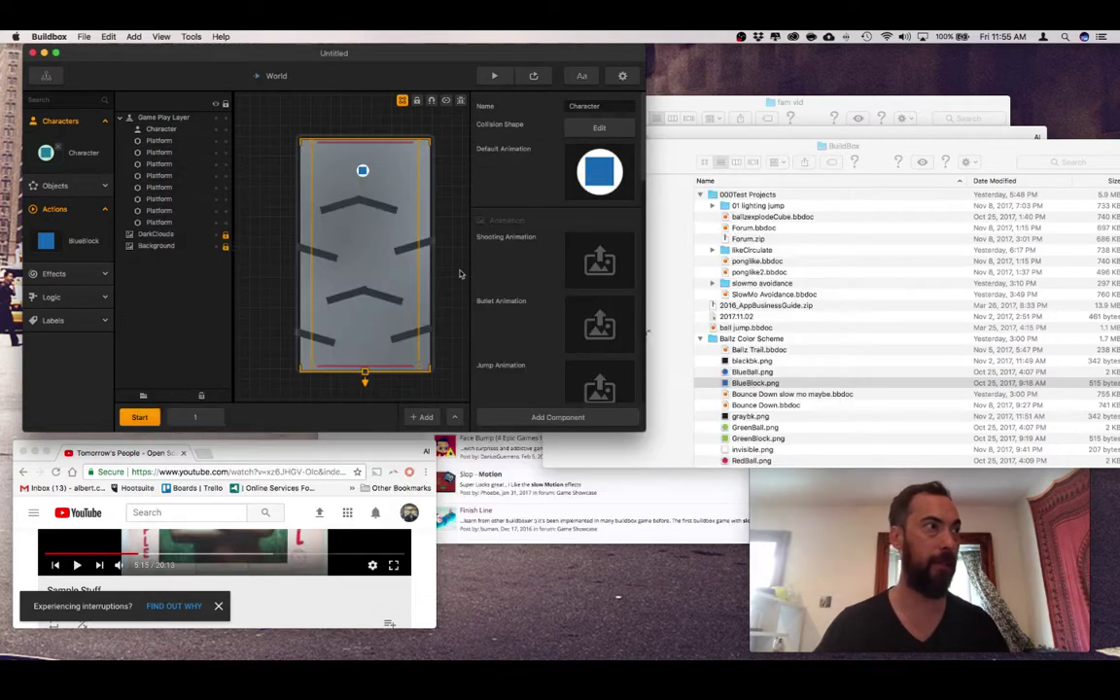
Inspect the Character's gameplay settings and check which action is assigned to the Action Button in the World UI
{"action": "scroll", "coordinate": [557, 198], "scroll_direction": "down", "scroll_amount": 1}
{"action": "scroll", "coordinate": [556, 198], "scroll_direction": "down", "scroll_amount": 10}
{"action": "scroll", "coordinate": [556, 213], "scroll_direction": "down", "scroll_amount": 8}
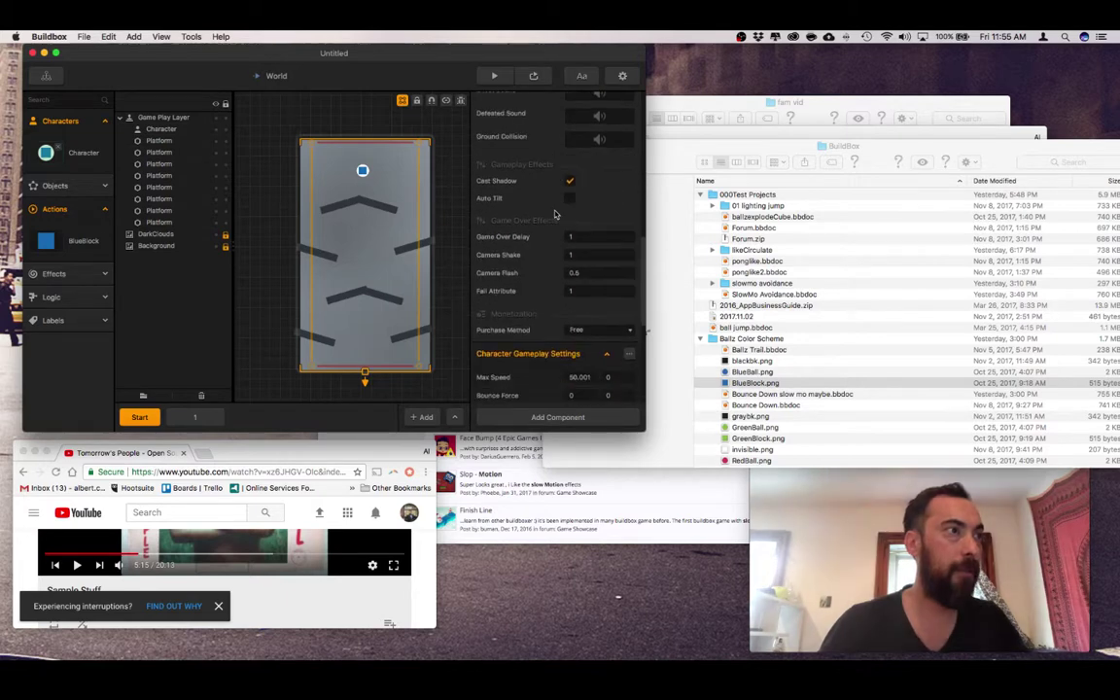
{"action": "scroll", "coordinate": [557, 213], "scroll_direction": "down", "scroll_amount": 3}
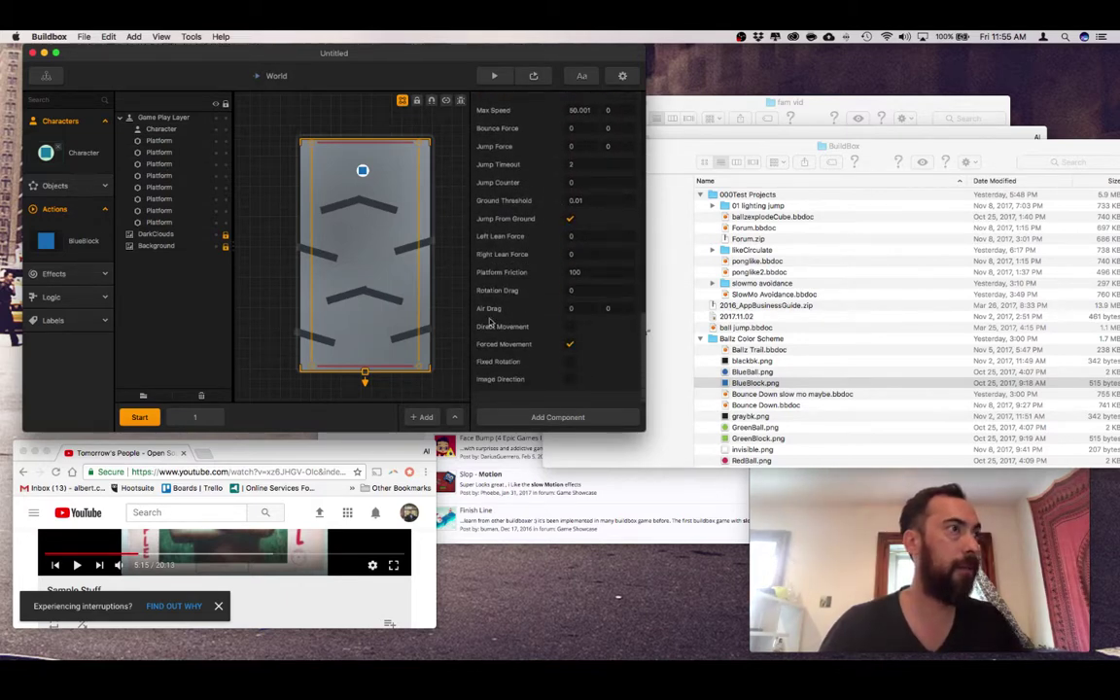
{"action": "left_click", "coordinate": [46, 76]}
{"action": "double_click", "coordinate": [420, 269]}
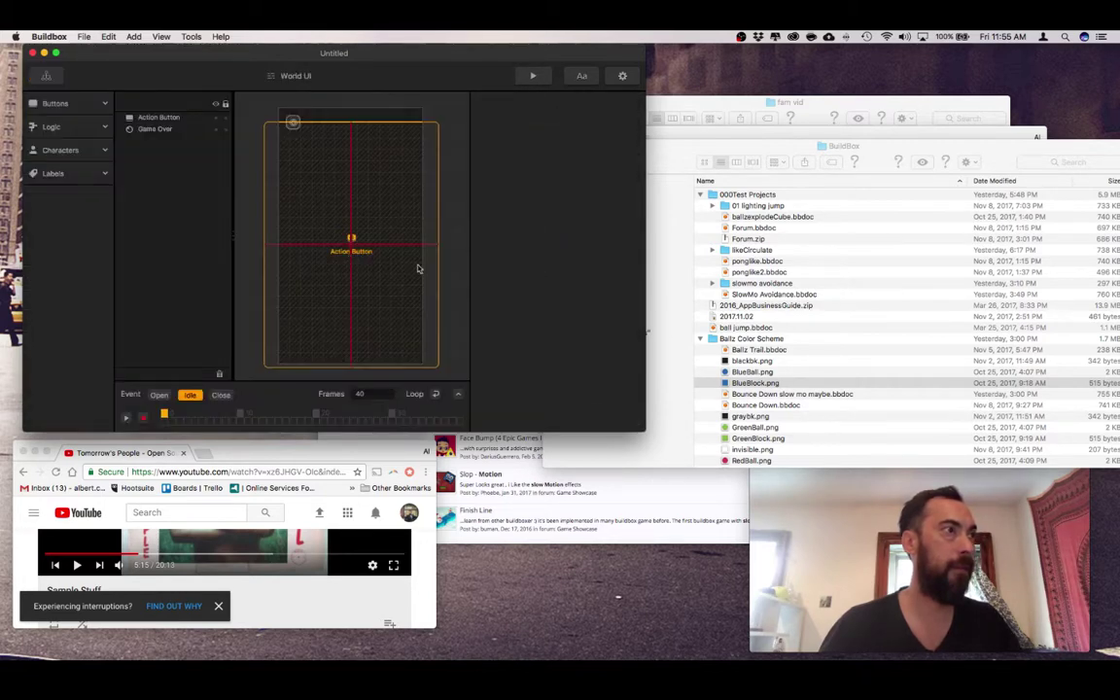
{"action": "left_click", "coordinate": [272, 185]}
{"action": "scroll", "coordinate": [606, 353], "scroll_direction": "down", "scroll_amount": 3}
{"action": "scroll", "coordinate": [606, 353], "scroll_direction": "down", "scroll_amount": 1}
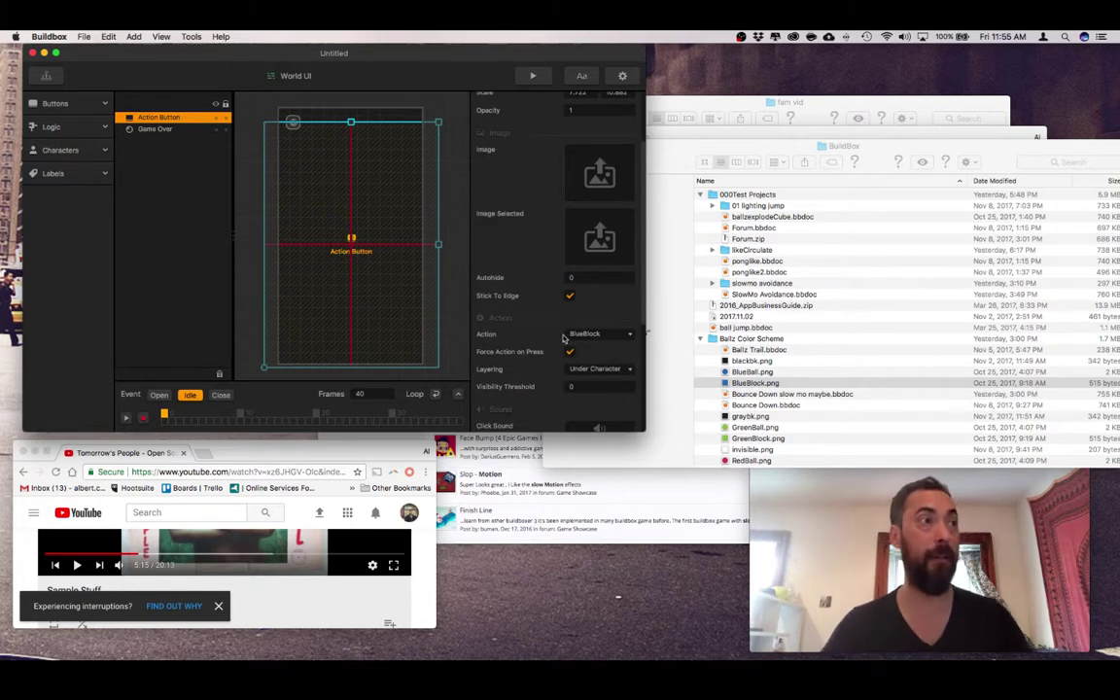
{"action": "left_click", "coordinate": [599, 334]}
{"action": "left_click", "coordinate": [323, 193]}
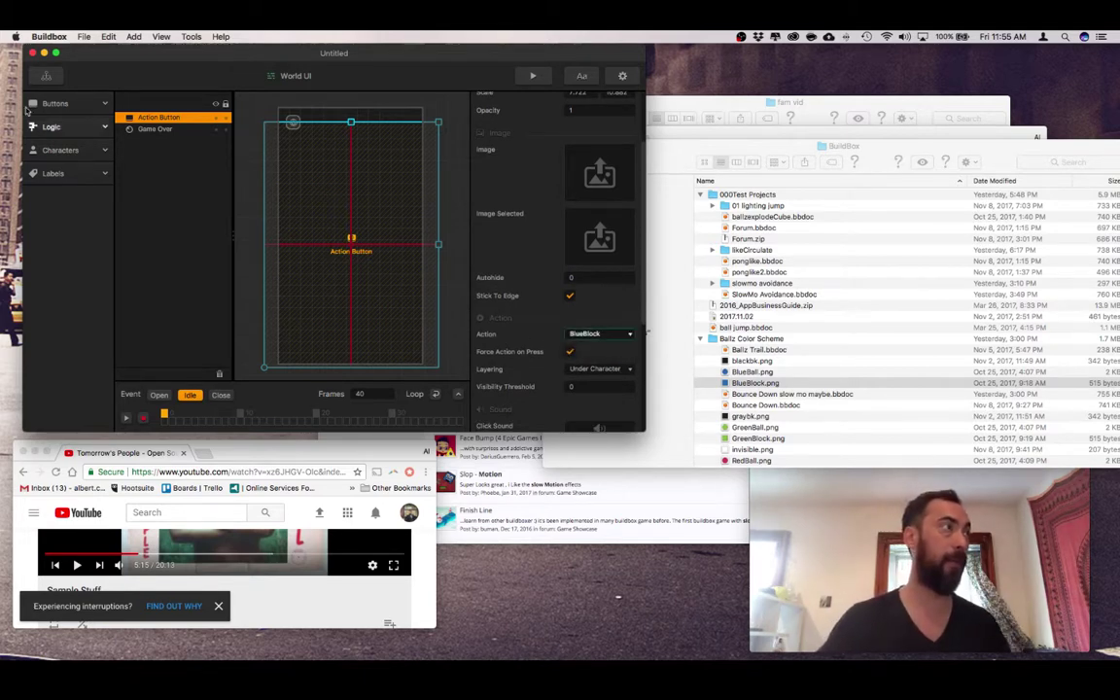
{"action": "left_click", "coordinate": [54, 103]}
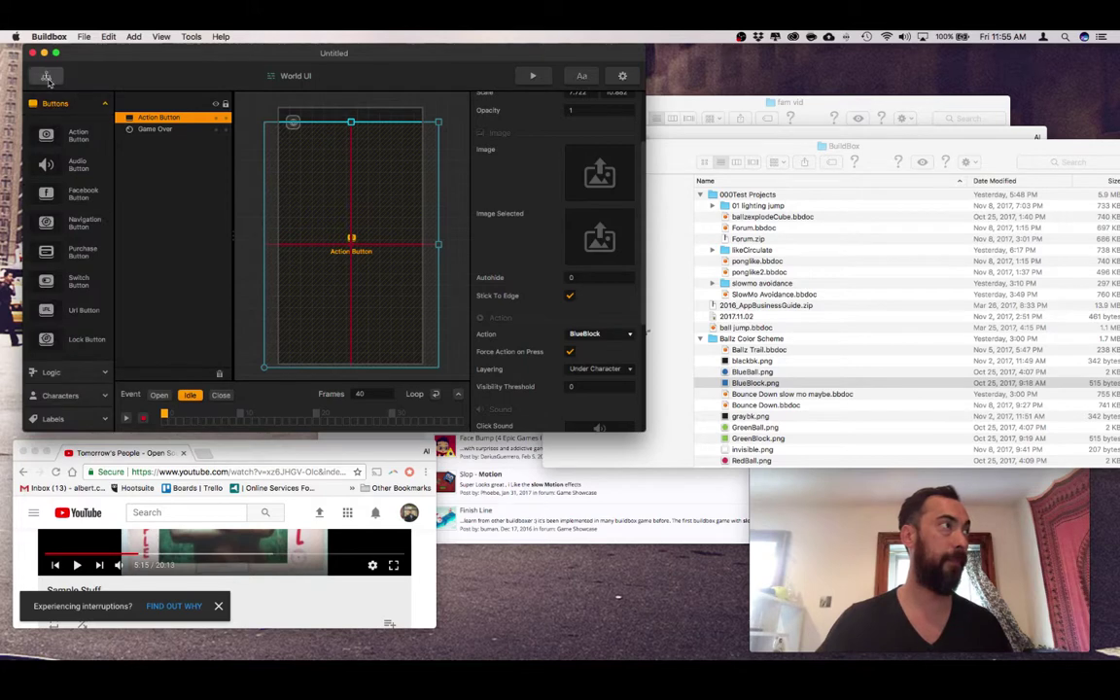
Return to the World scene and preview the game with the BlueBlock on the Character
{"action": "left_click", "coordinate": [46, 77]}
{"action": "double_click", "coordinate": [260, 253]}
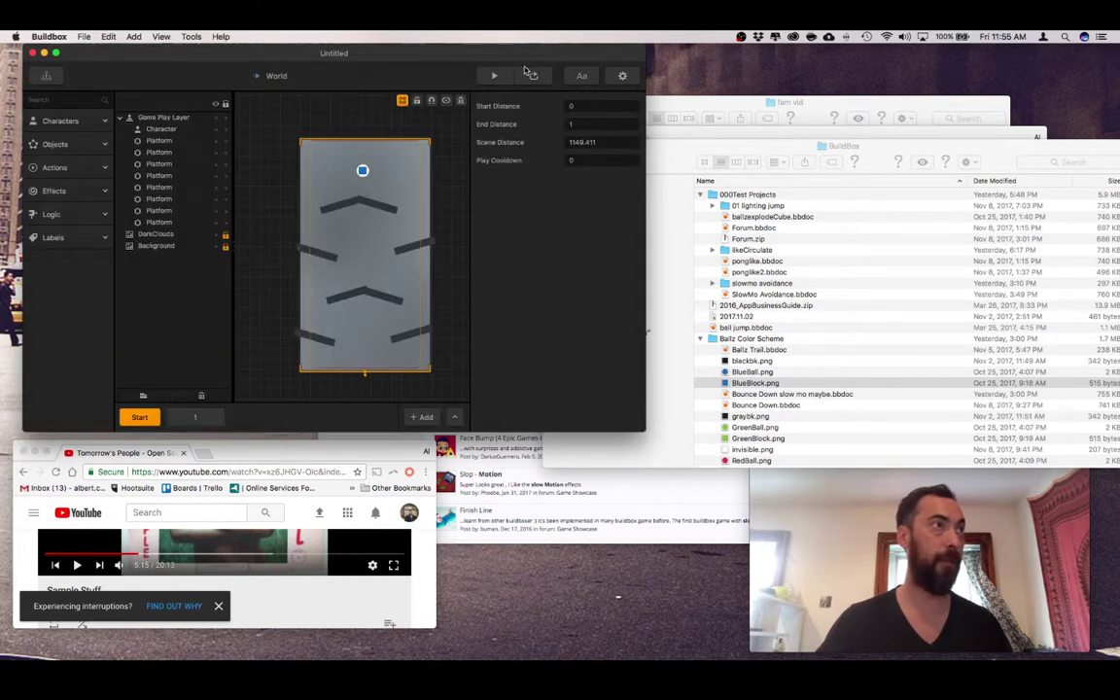
{"action": "left_click", "coordinate": [494, 75]}
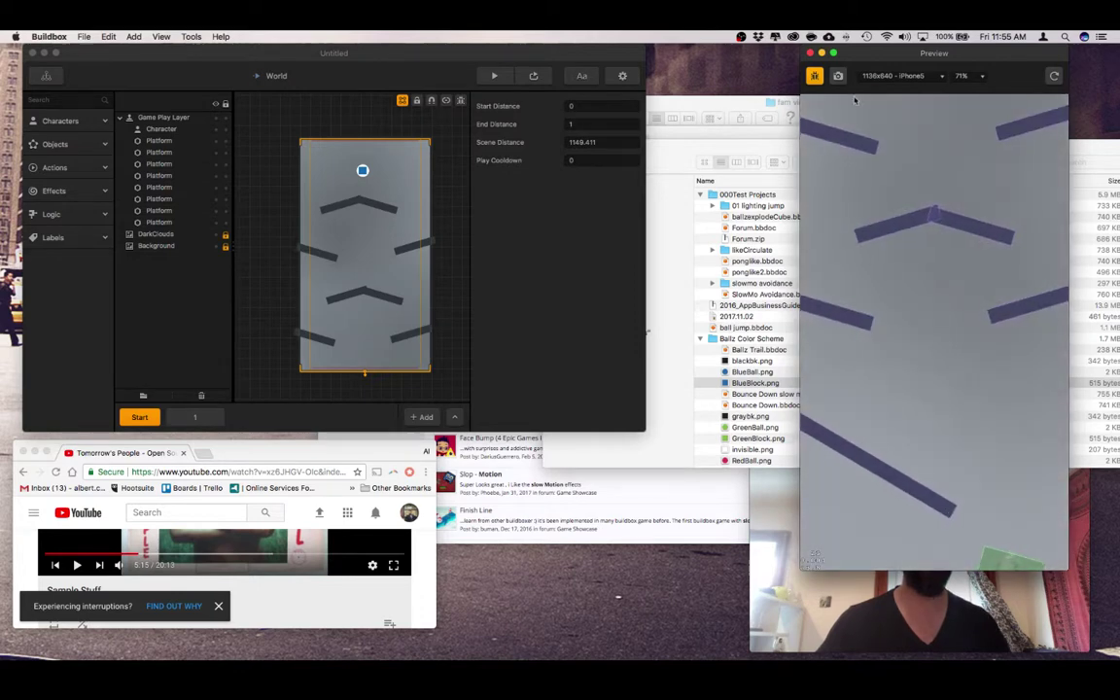
{"action": "left_click", "coordinate": [810, 52]}
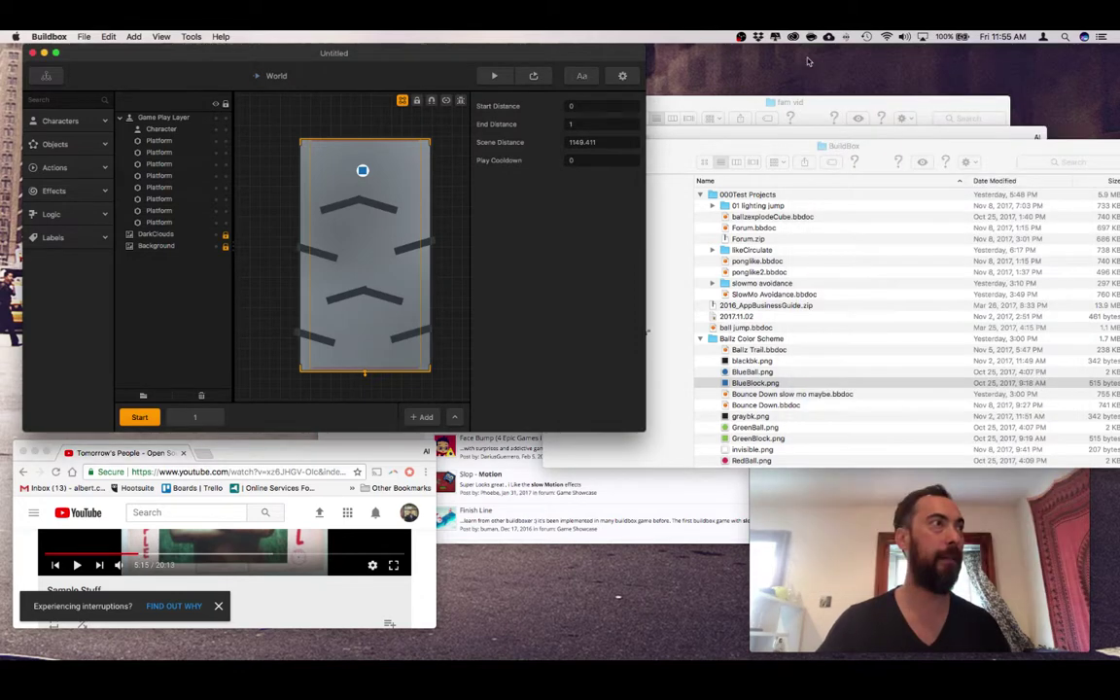
Delete the BlueBlock from the Character's default animation in the Animation Editor
{"action": "left_click", "coordinate": [362, 171]}
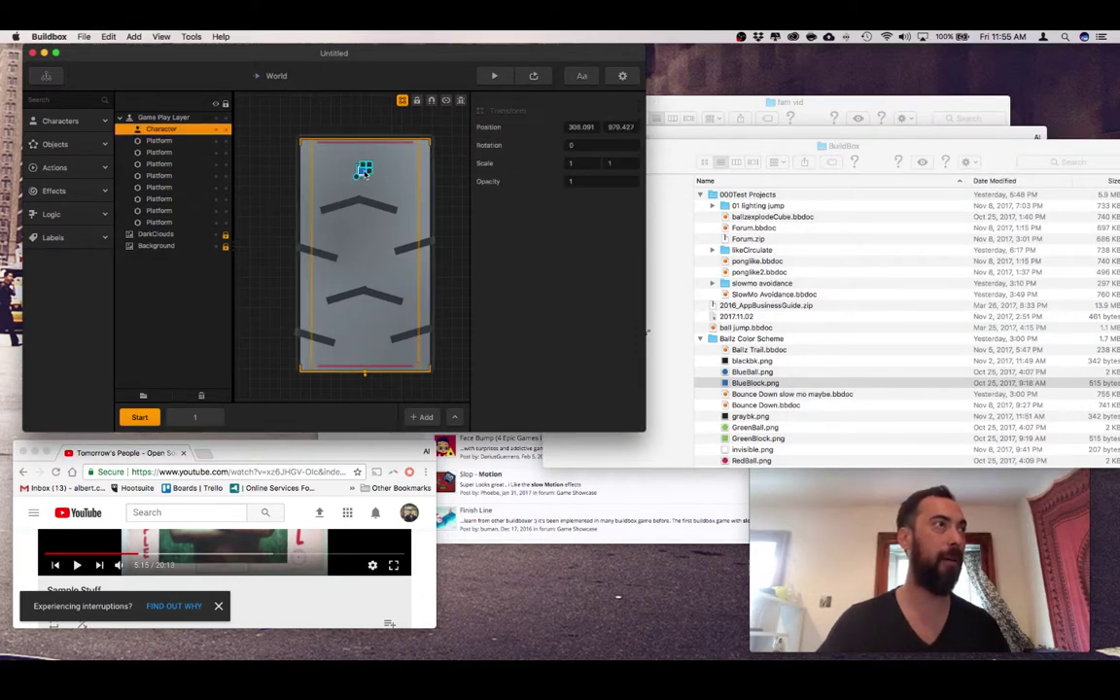
{"action": "left_click", "coordinate": [364, 190]}
{"action": "left_click", "coordinate": [363, 171]}
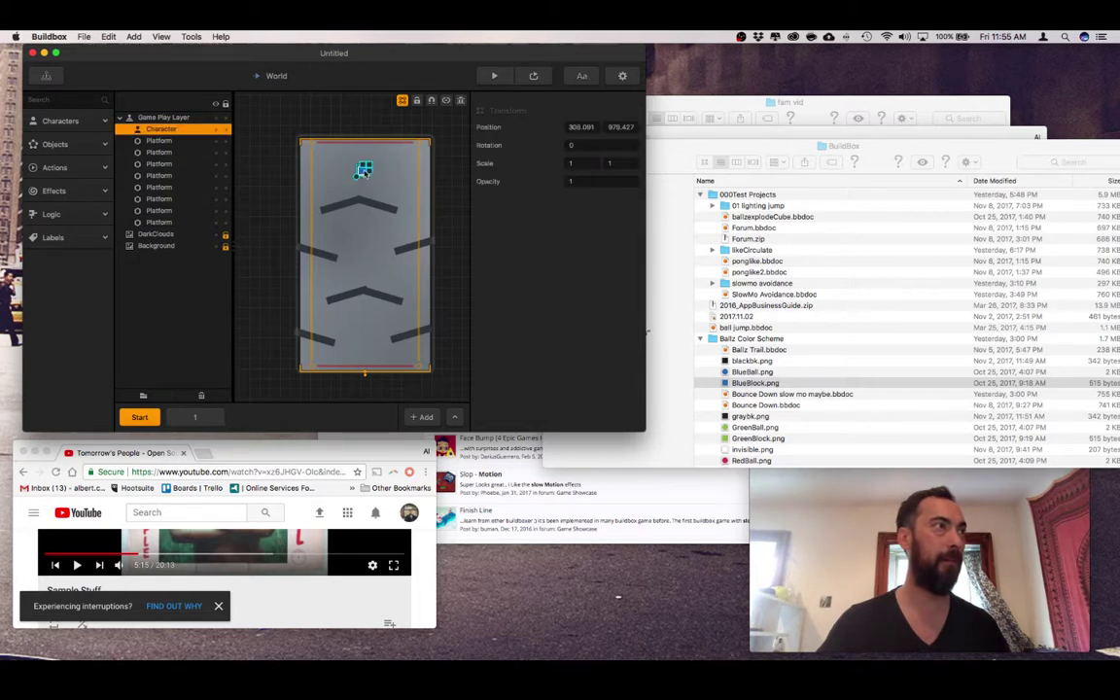
{"action": "left_click", "coordinate": [102, 120]}
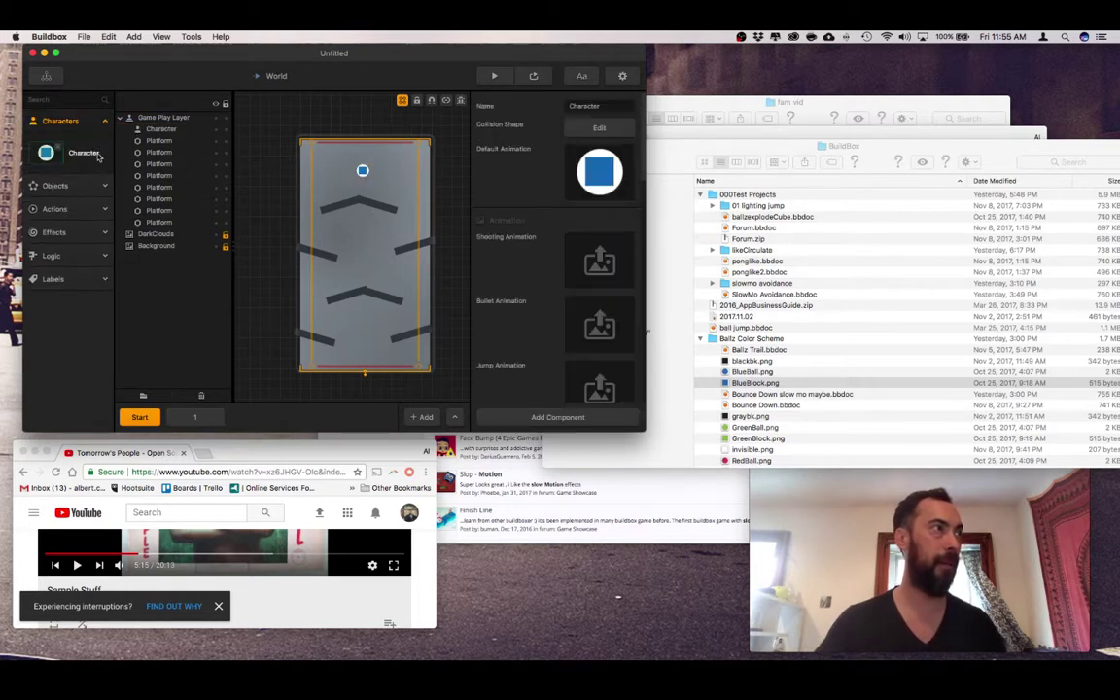
{"action": "left_click", "coordinate": [608, 156]}
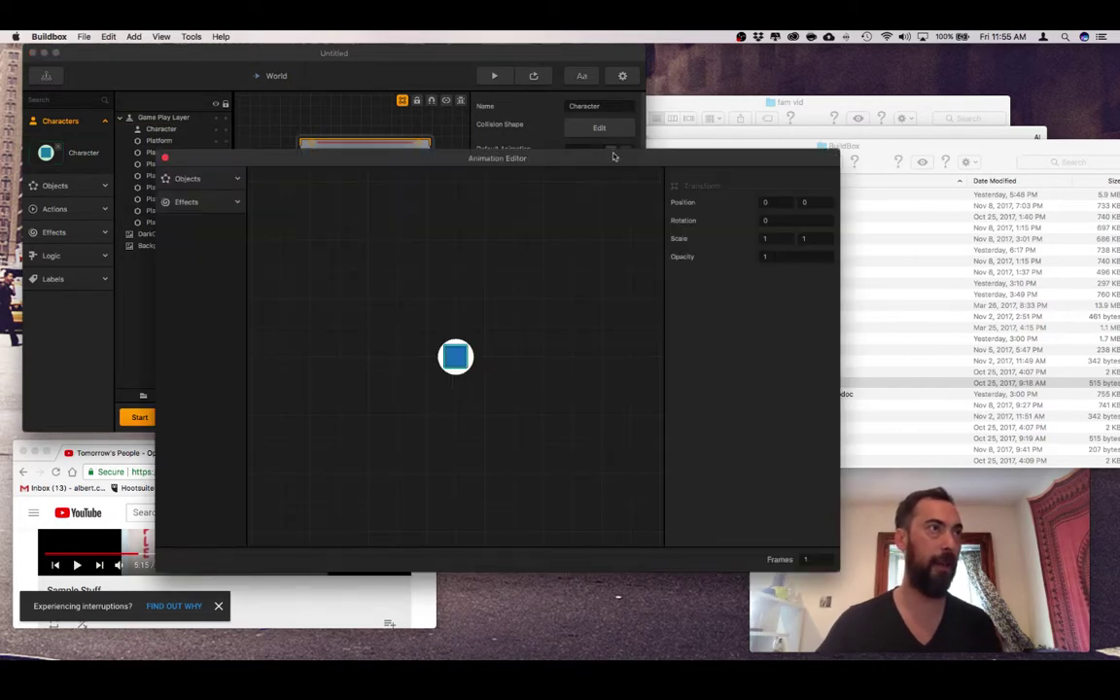
{"action": "key", "text": "BackSpace"}
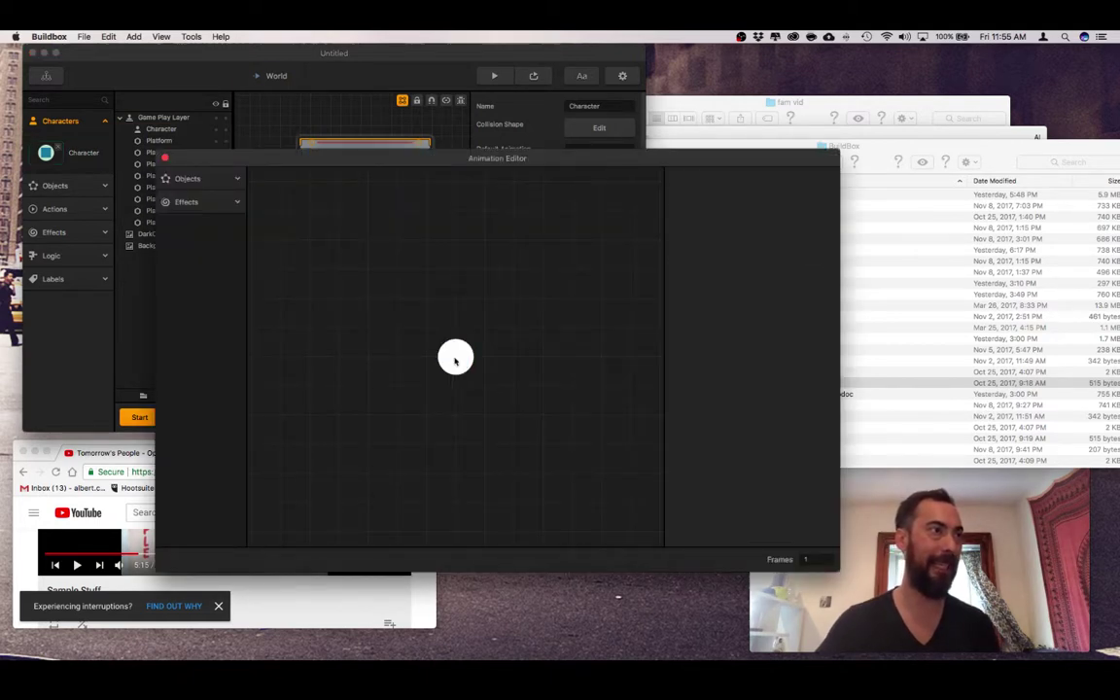
{"action": "left_click", "coordinate": [164, 159]}
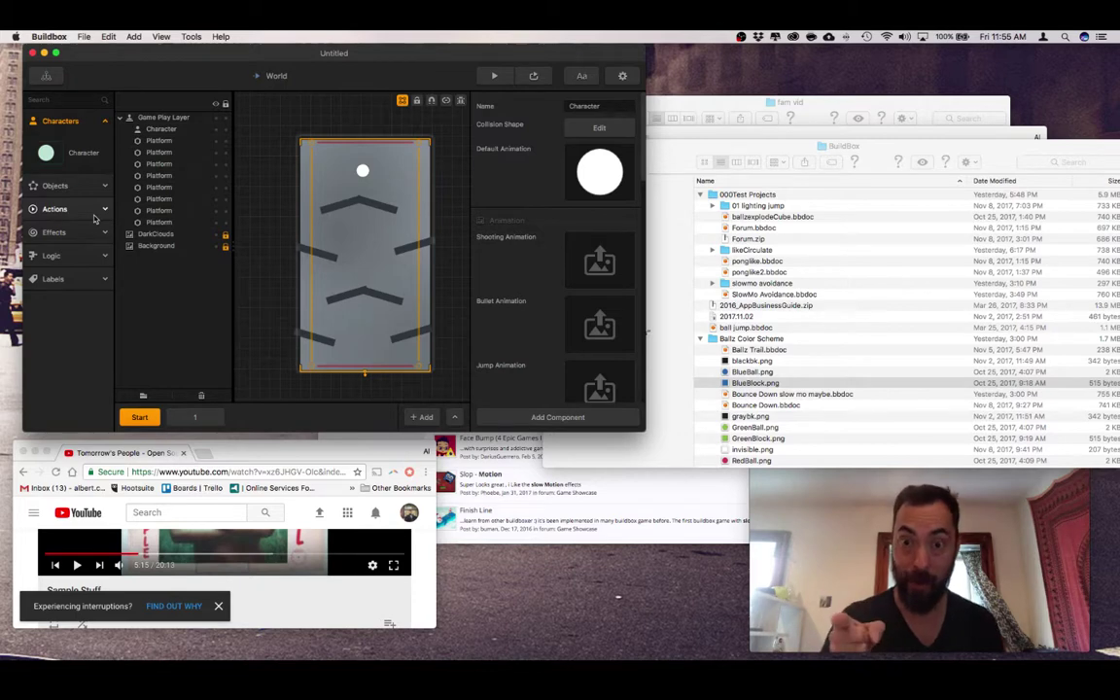
Fit the BlueBlock action's collision polygon to its scaled-down image in the Shape Editor
{"action": "left_click", "coordinate": [95, 214]}
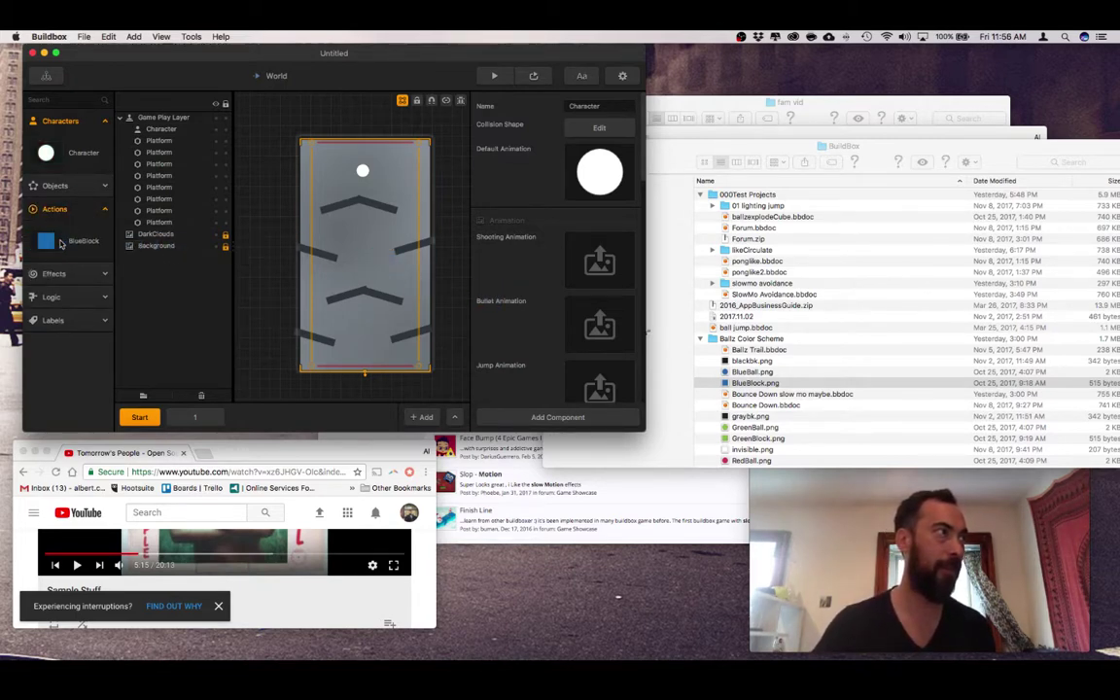
{"action": "left_click", "coordinate": [599, 127]}
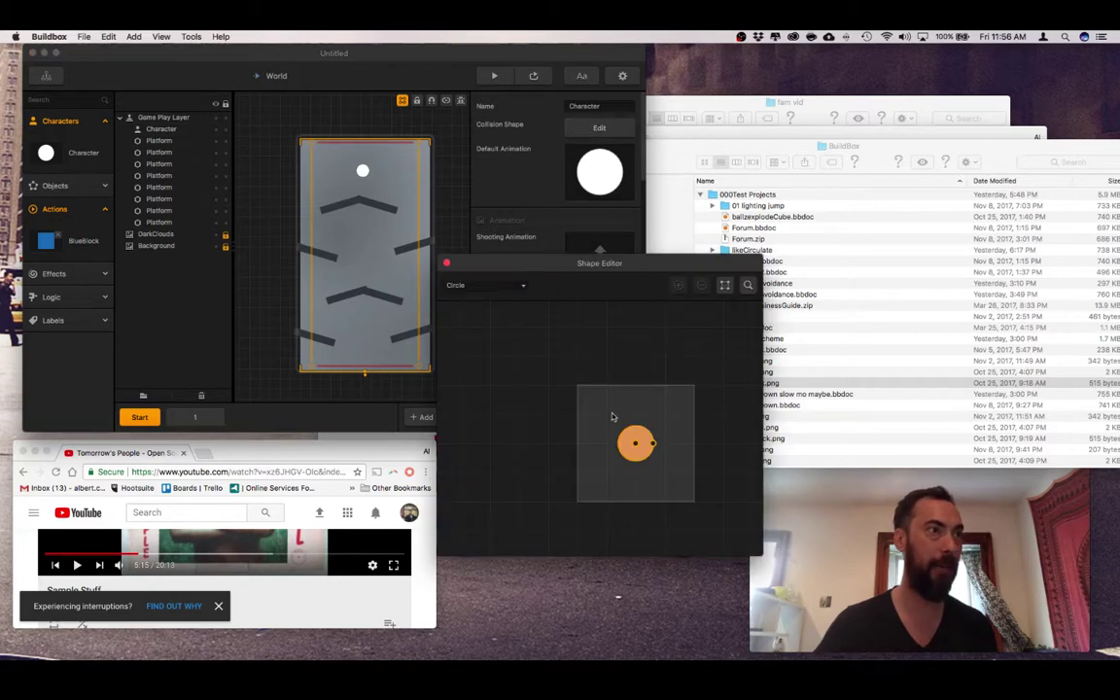
{"action": "left_click", "coordinate": [445, 263]}
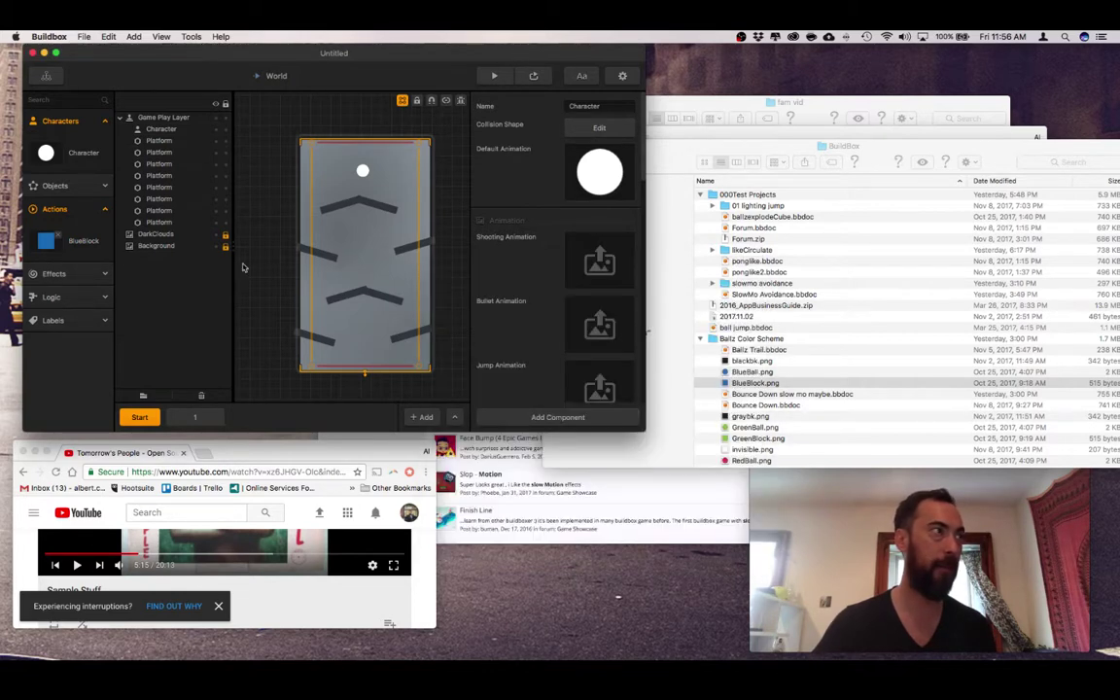
{"action": "left_click", "coordinate": [79, 245]}
{"action": "left_click", "coordinate": [569, 127]}
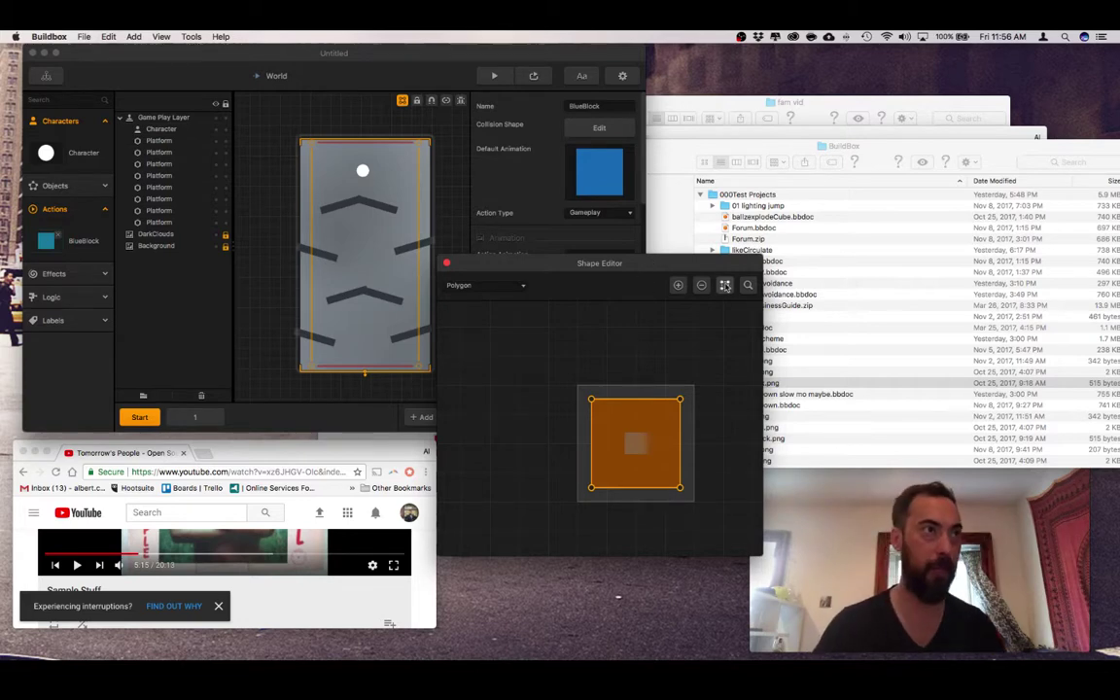
{"action": "left_click", "coordinate": [702, 285]}
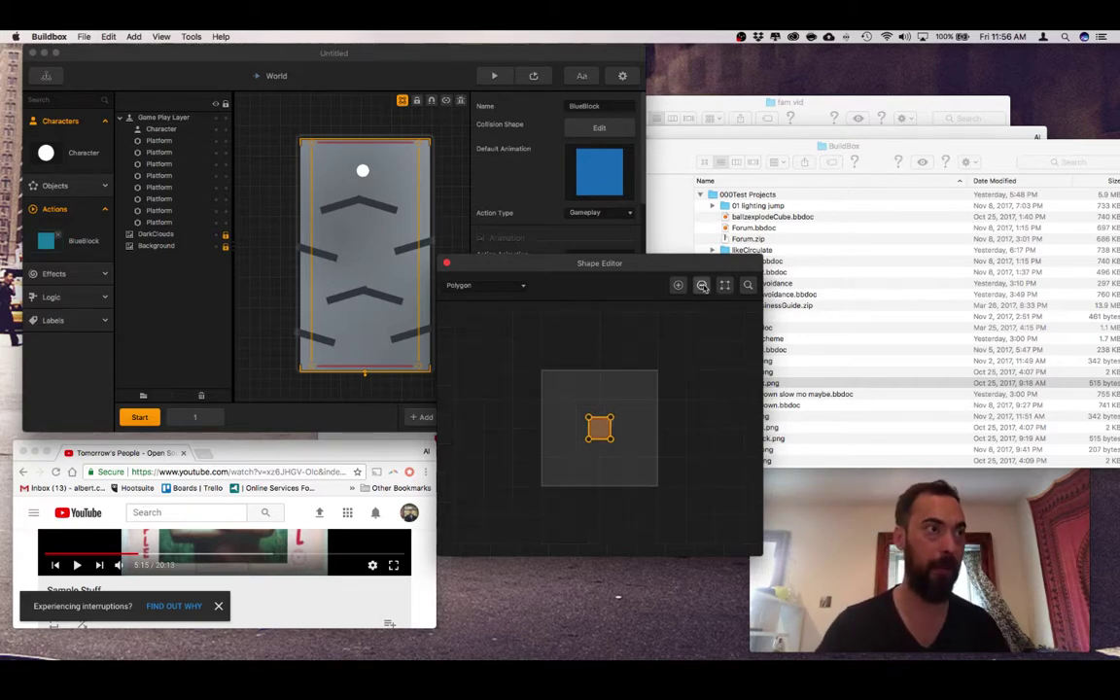
{"action": "left_click", "coordinate": [447, 264]}
Cut a BlueBlock with the refitted collision shape from the World scene and paste it into the Character's default animation at position 0, 0
{"action": "left_click_drag", "start_coordinate": [333, 265], "coordinate": [363, 255]}
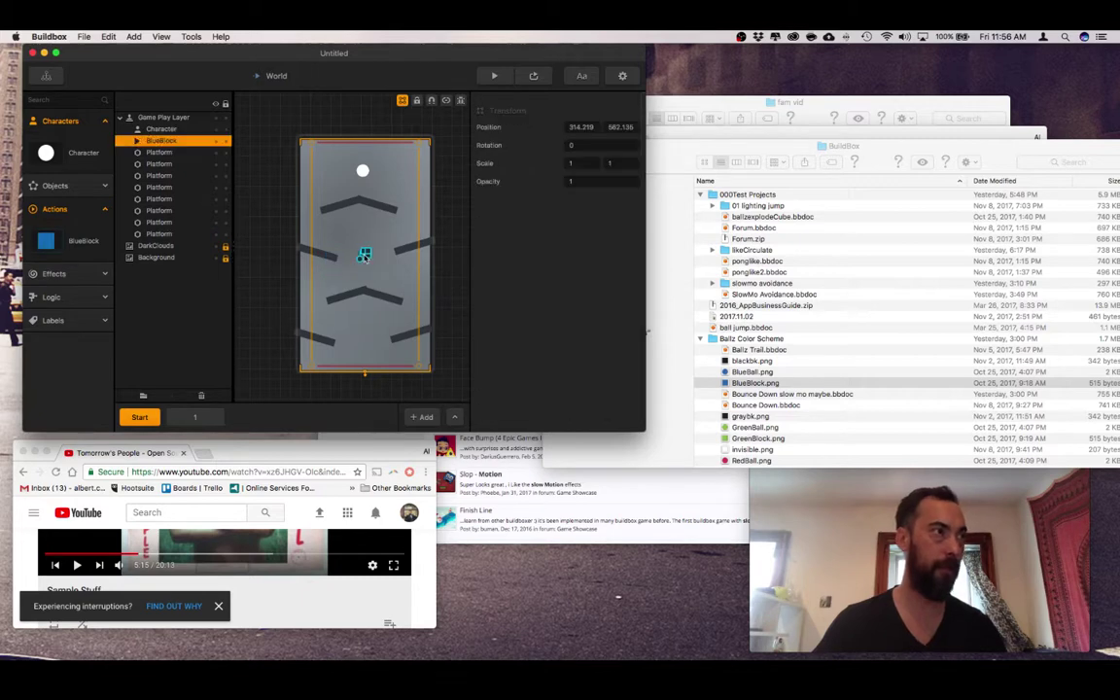
{"action": "key", "text": "BackSpace"}
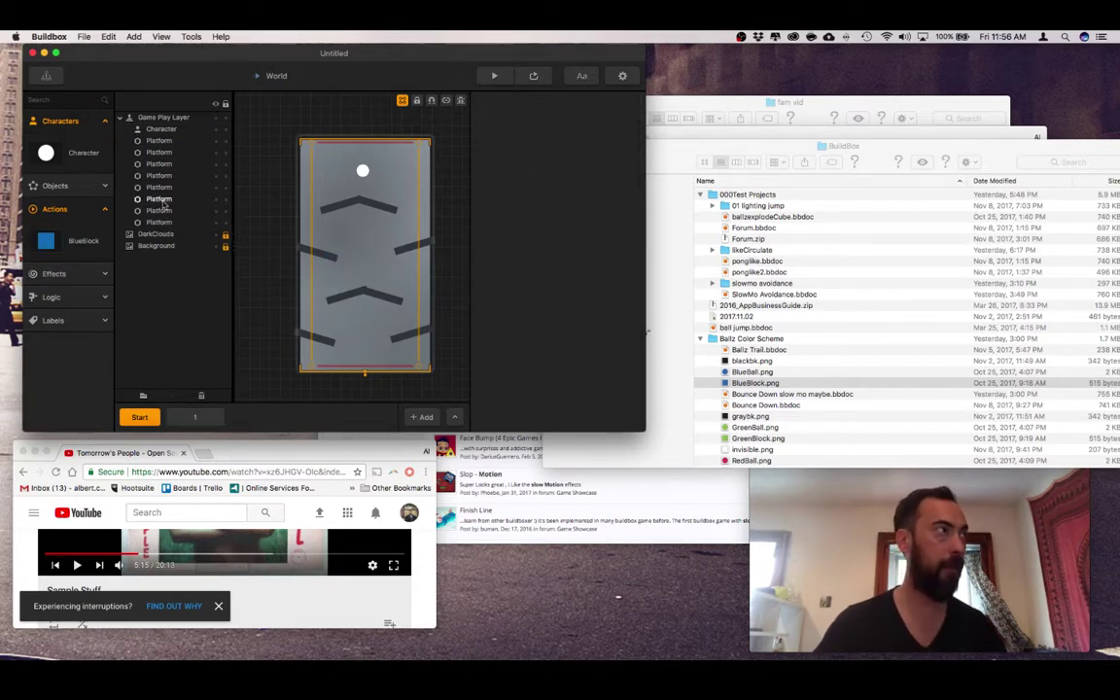
{"action": "left_click", "coordinate": [83, 154]}
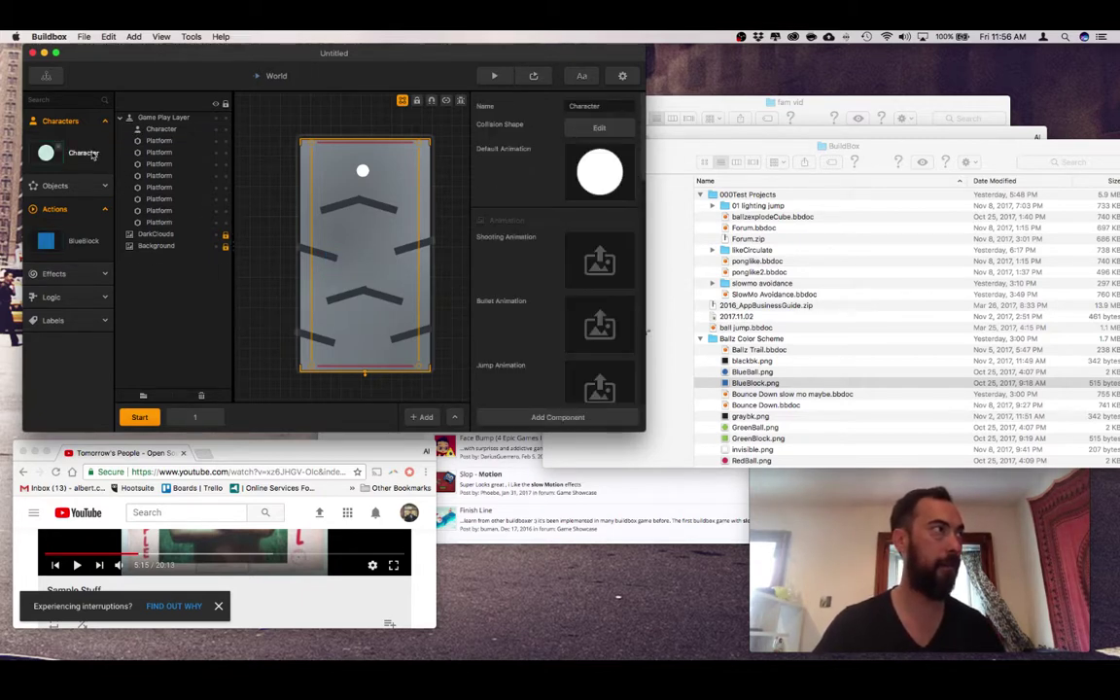
{"action": "left_click", "coordinate": [609, 153]}
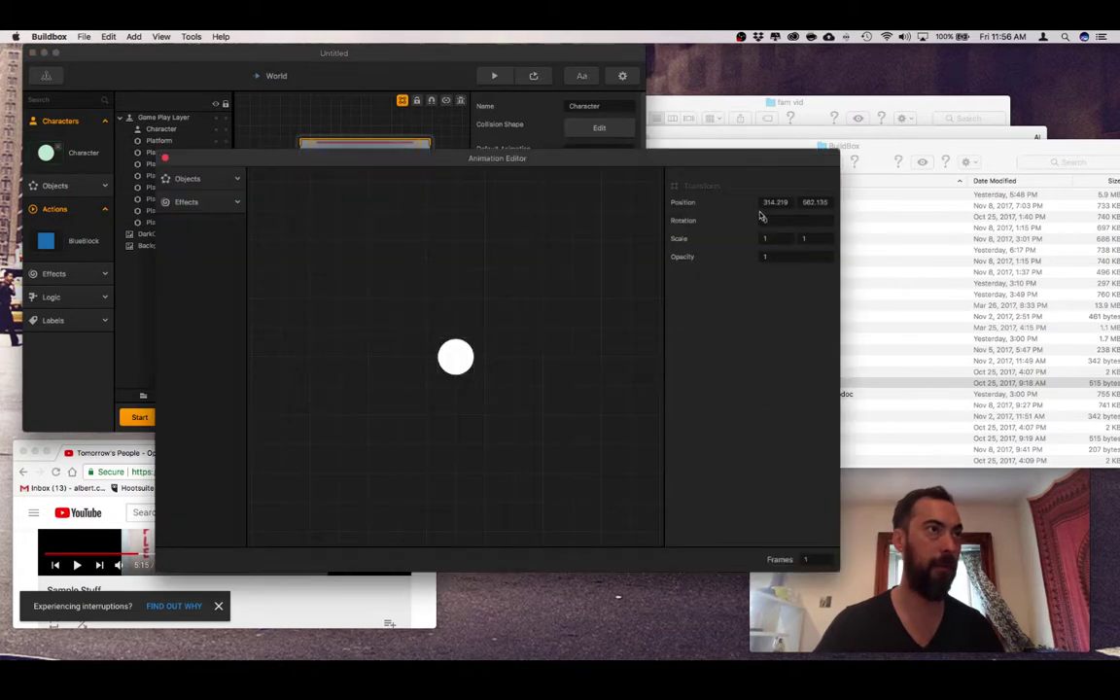
{"action": "type", "text": "0"}
{"action": "key", "text": "Tab"}
{"action": "type", "text": "0"}
{"action": "key", "text": "Tab"}
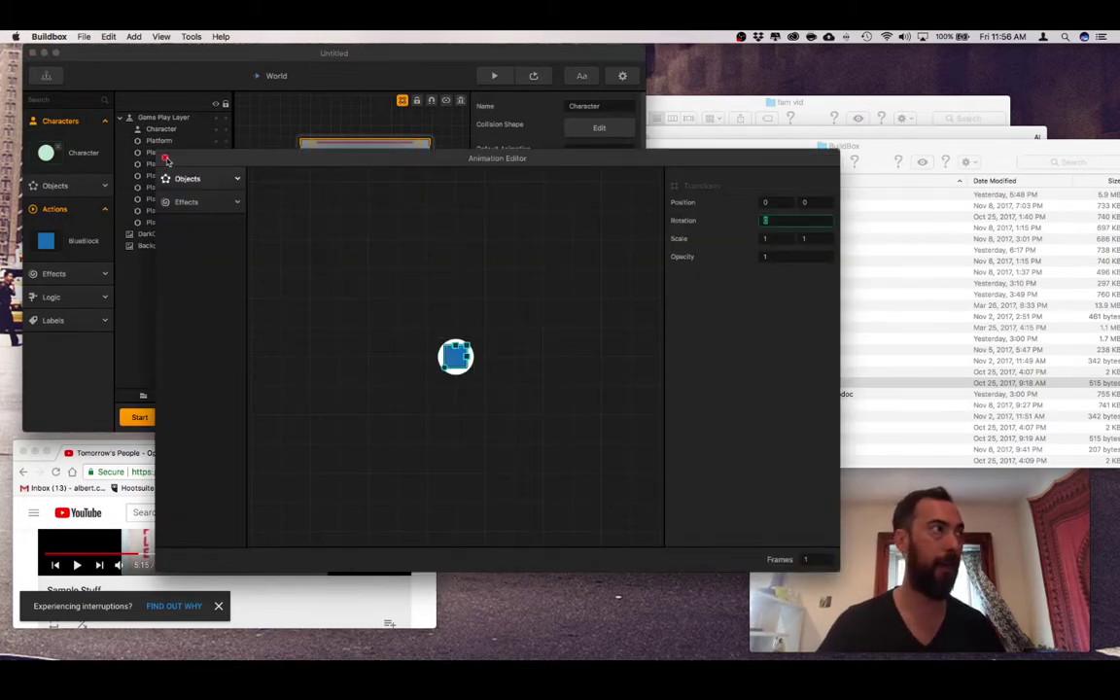
{"action": "left_click", "coordinate": [165, 159]}
Play the game in the preview with the refitted BlueBlock inside the Character, then close the preview
{"action": "left_click", "coordinate": [494, 76]}
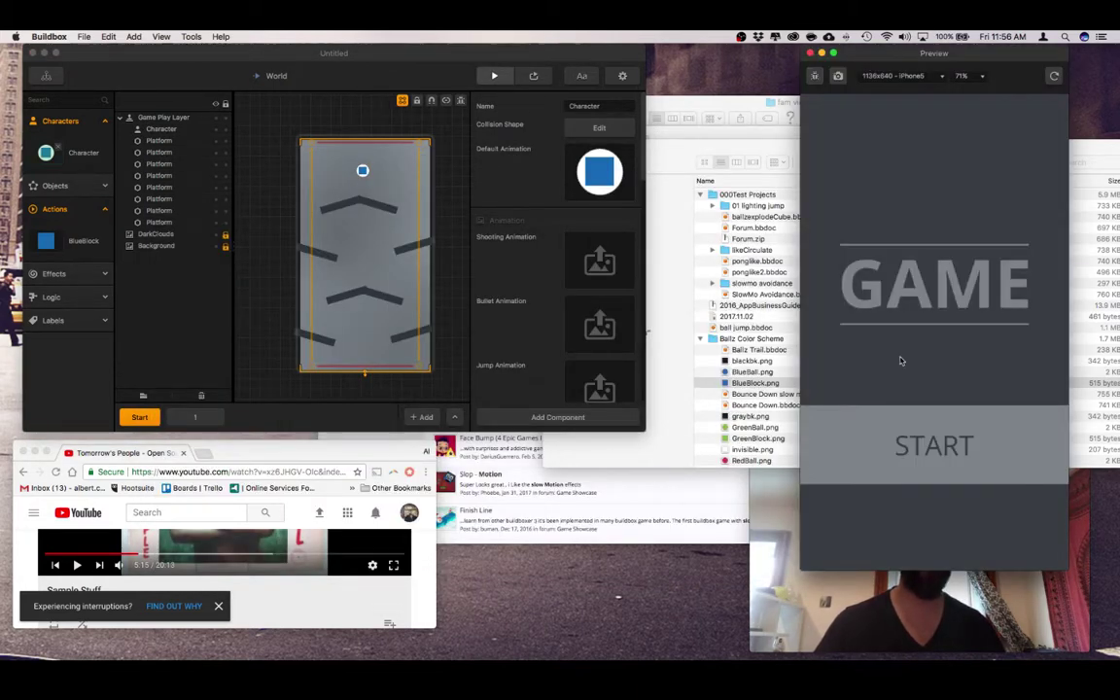
{"action": "left_click", "coordinate": [901, 446]}
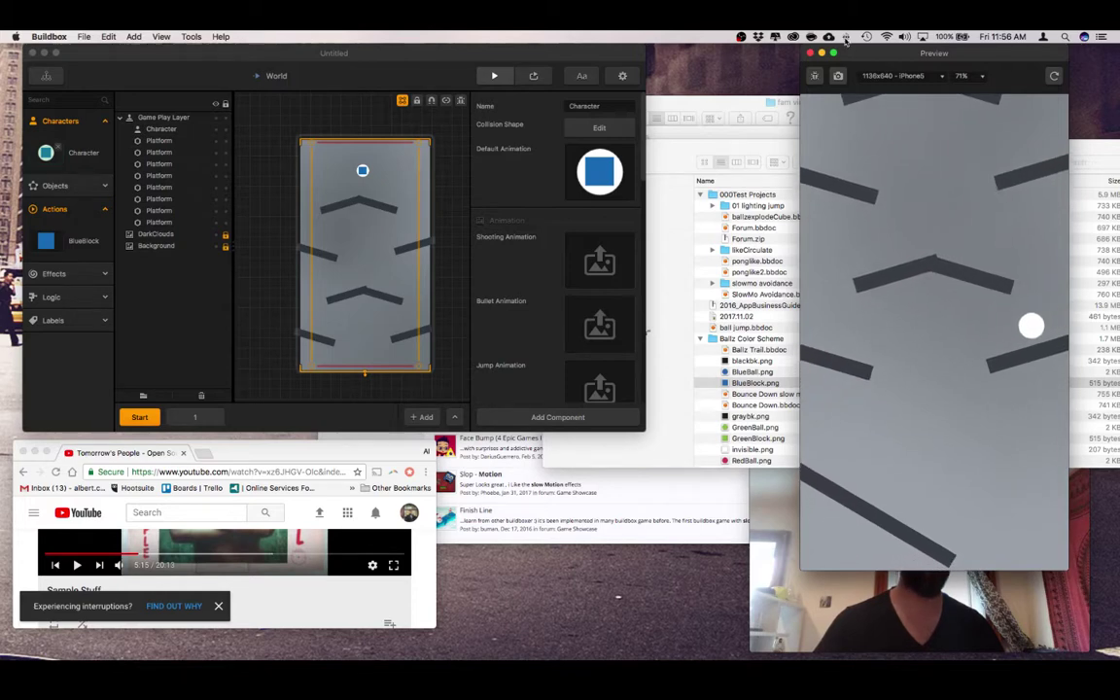
{"action": "left_click", "coordinate": [810, 52]}
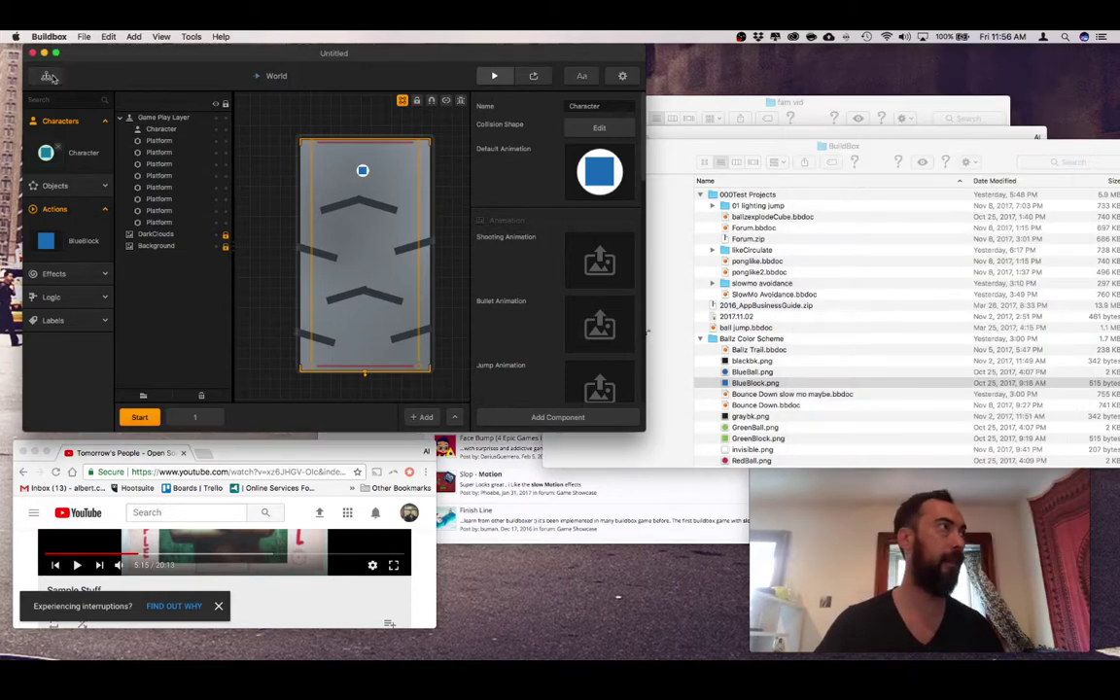
Review the full-screen Action Button's action, layering and touch settings in the World UI
{"action": "left_click", "coordinate": [49, 77]}
{"action": "double_click", "coordinate": [361, 269]}
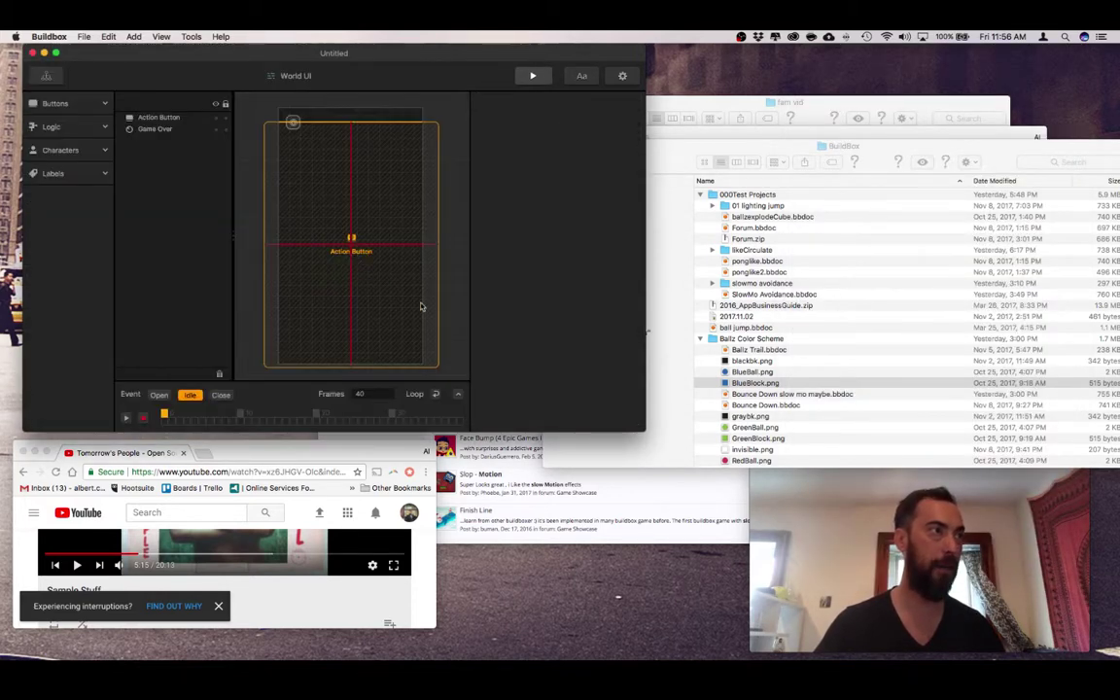
{"action": "left_click", "coordinate": [371, 277]}
{"action": "scroll", "coordinate": [550, 347], "scroll_direction": "down", "scroll_amount": 10}
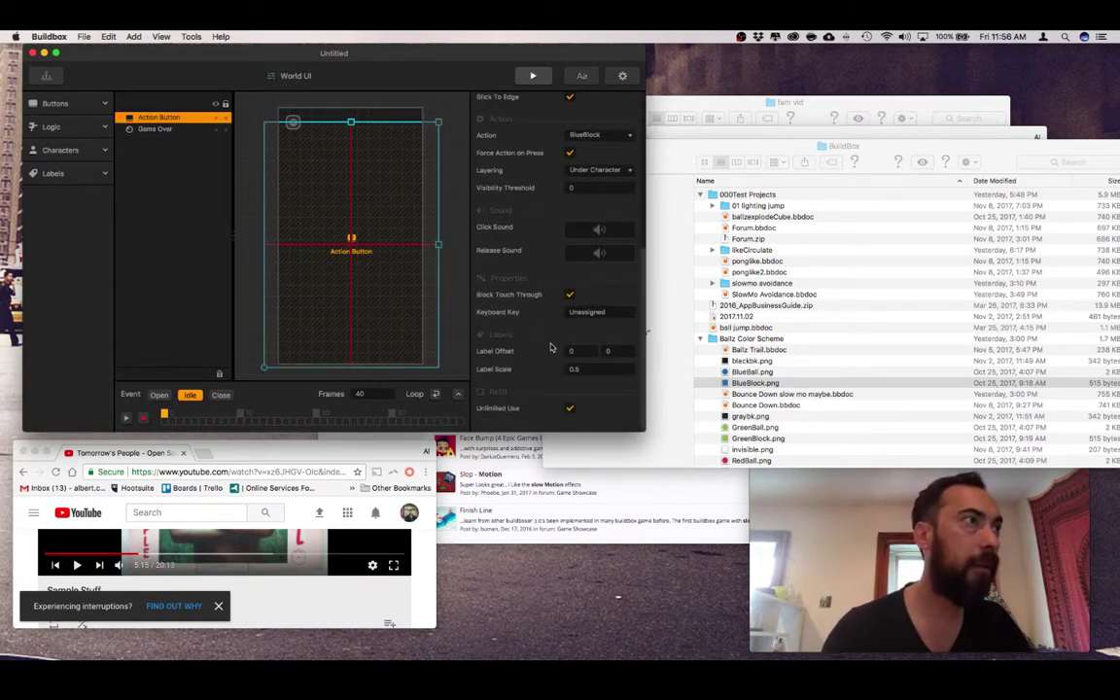
{"action": "scroll", "coordinate": [548, 362], "scroll_direction": "up", "scroll_amount": 10}
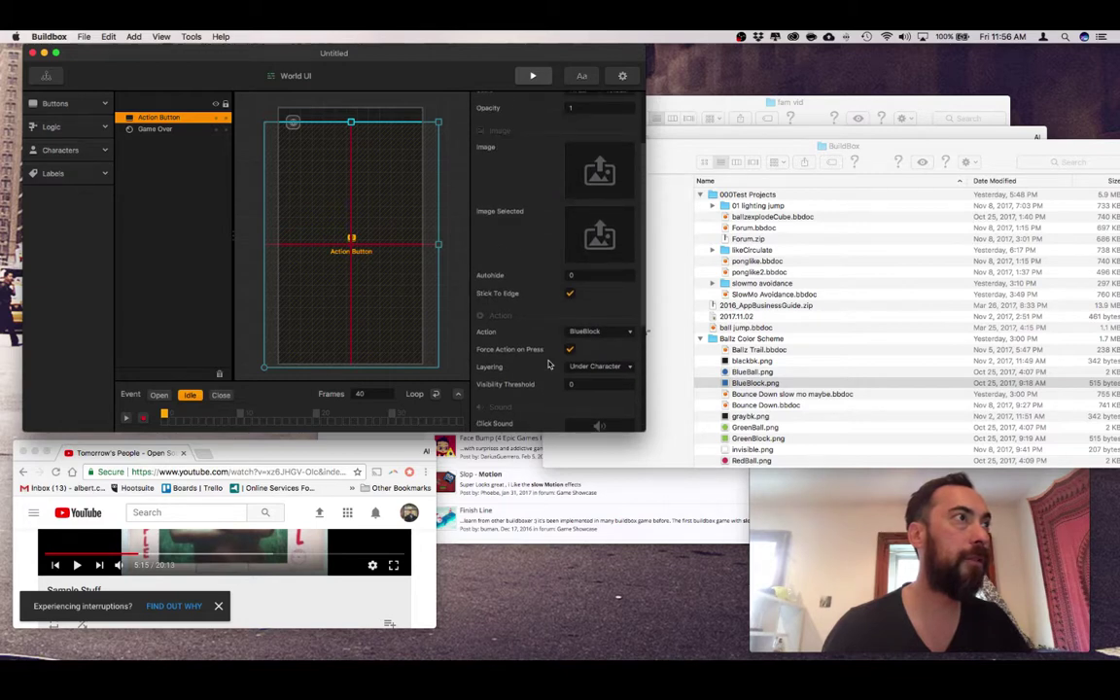
Set the BlueBlock action's duration to 1 in the World scene
{"action": "left_click", "coordinate": [46, 75]}
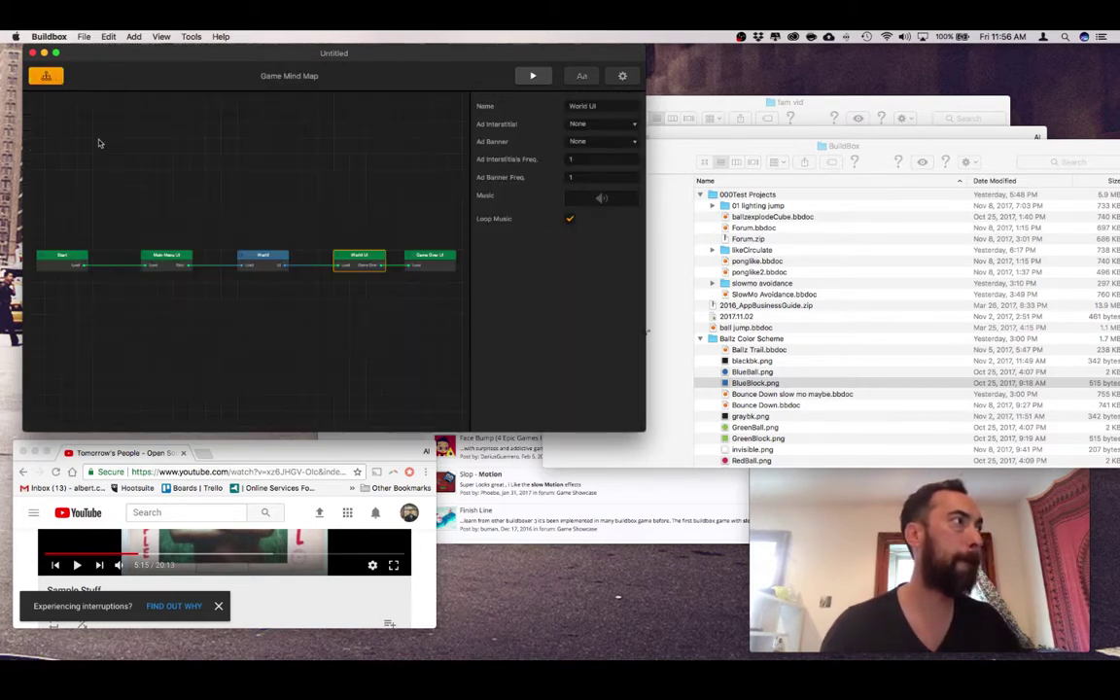
{"action": "double_click", "coordinate": [254, 270]}
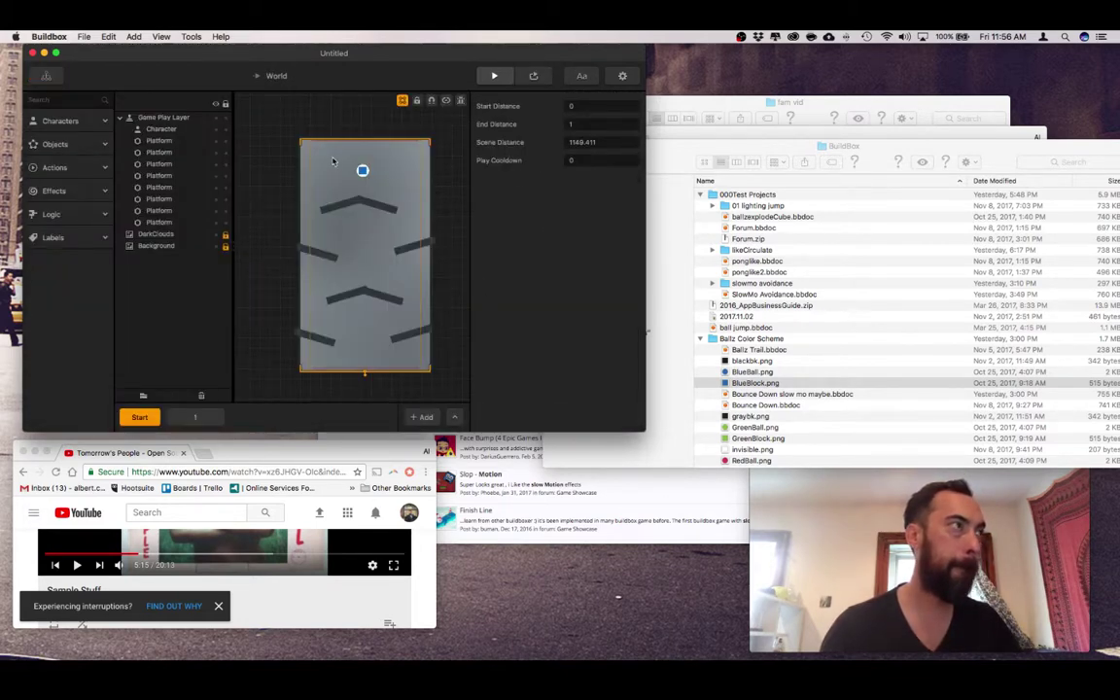
{"action": "left_click", "coordinate": [55, 168]}
{"action": "left_click", "coordinate": [70, 199]}
{"action": "scroll", "coordinate": [483, 292], "scroll_direction": "down", "scroll_amount": 10}
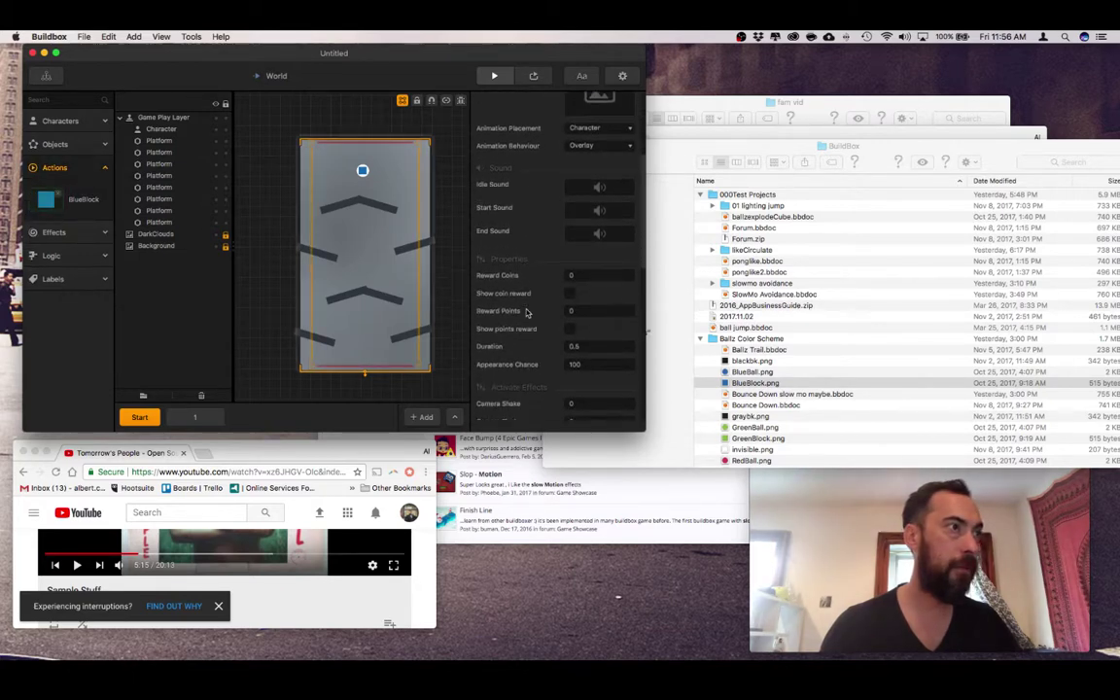
{"action": "double_click", "coordinate": [581, 314]}
{"action": "type", "text": "1"}
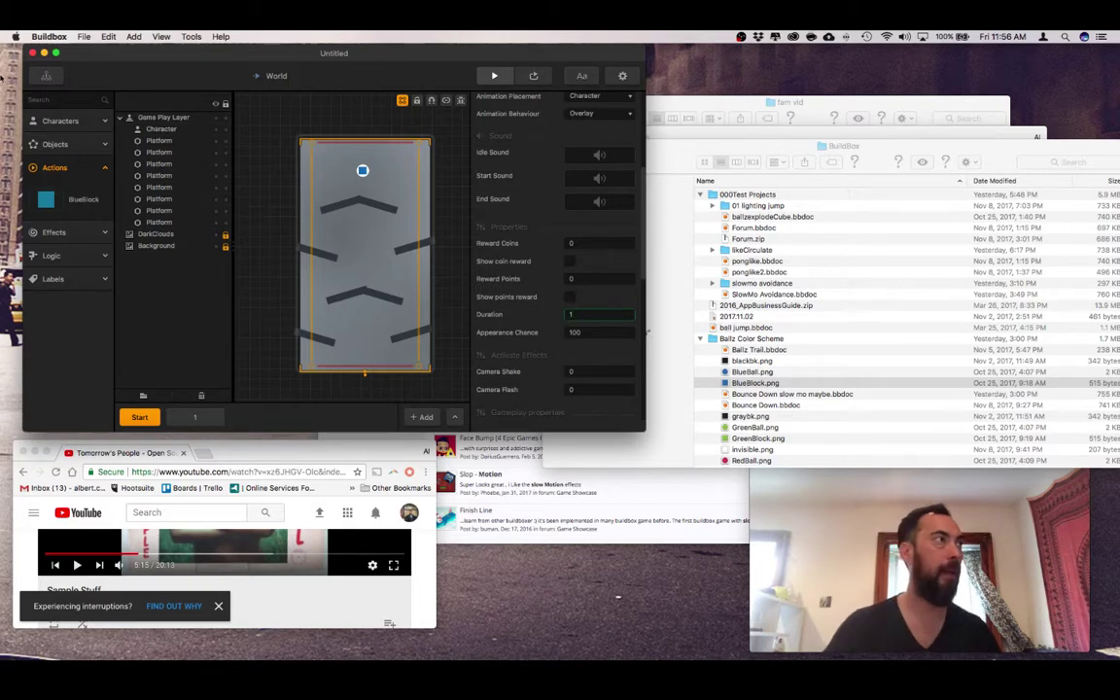
Set the World's bounce to 85 in the Game Mind Map and play-test the game in the preview
{"action": "left_click", "coordinate": [46, 76]}
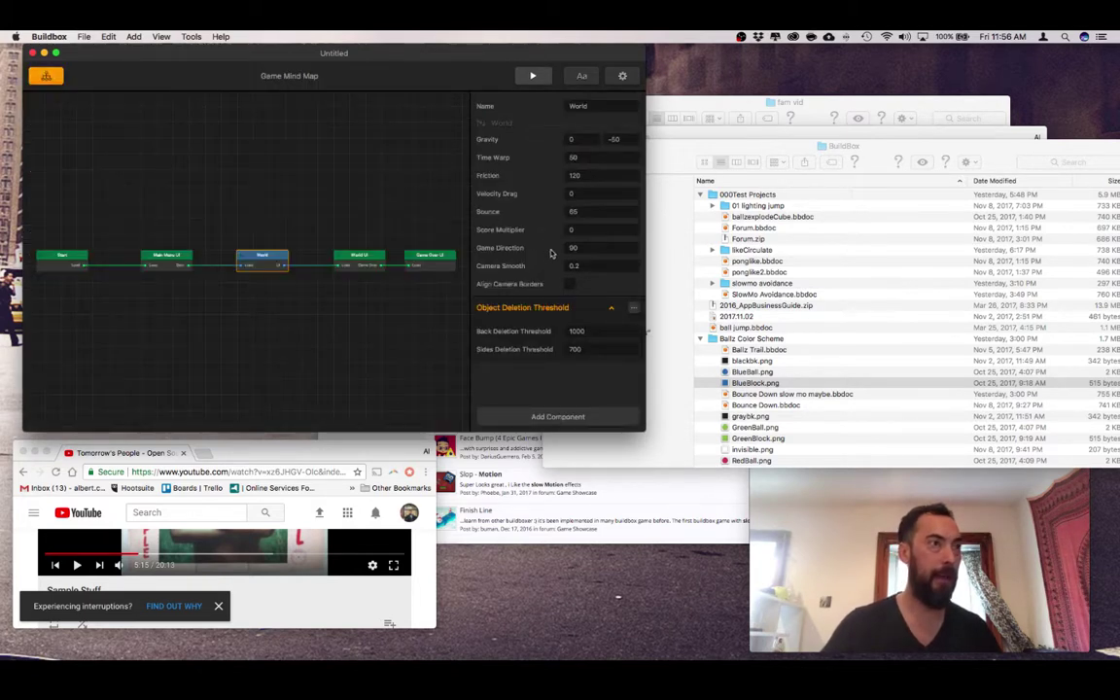
{"action": "double_click", "coordinate": [583, 211]}
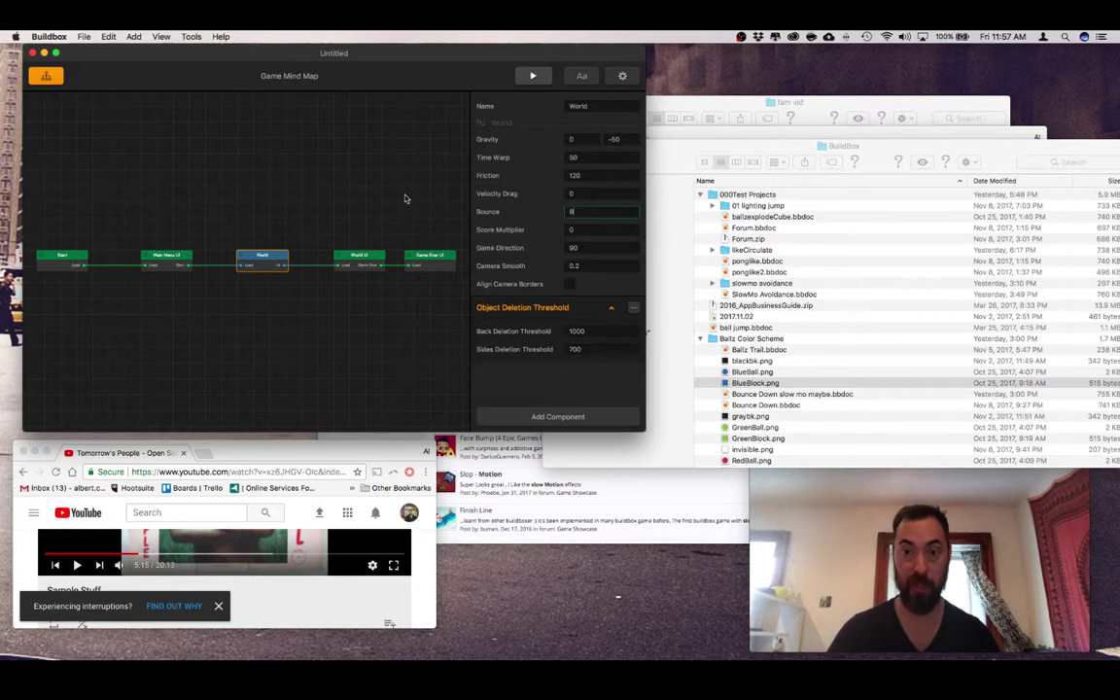
{"action": "left_click", "coordinate": [534, 76]}
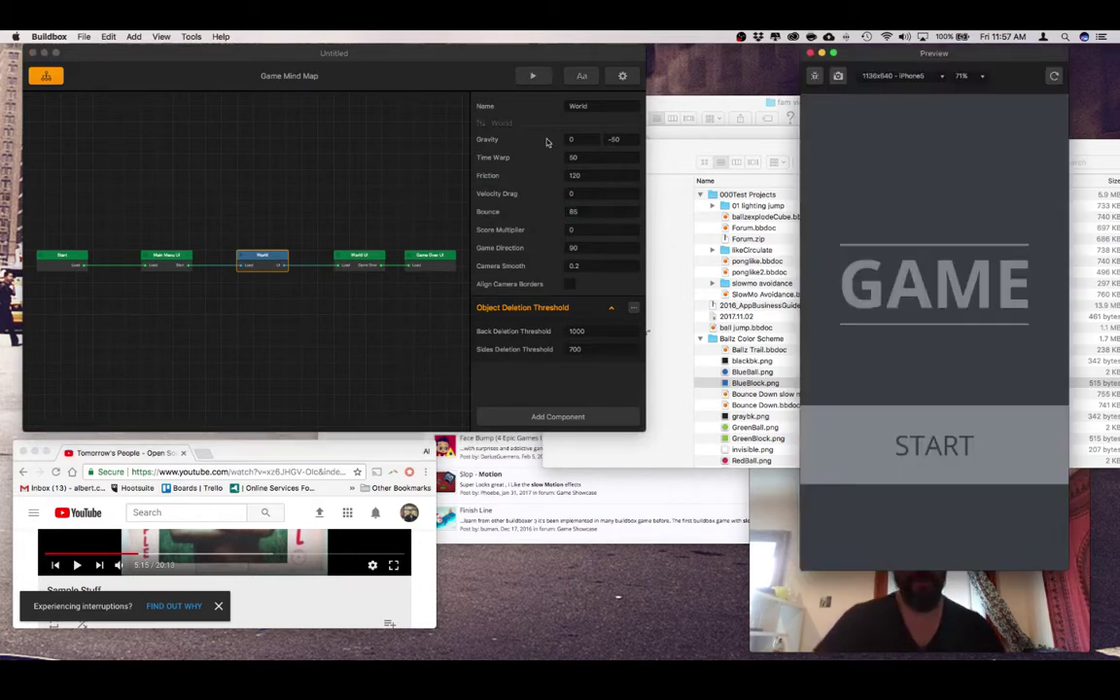
{"action": "left_click", "coordinate": [929, 475]}
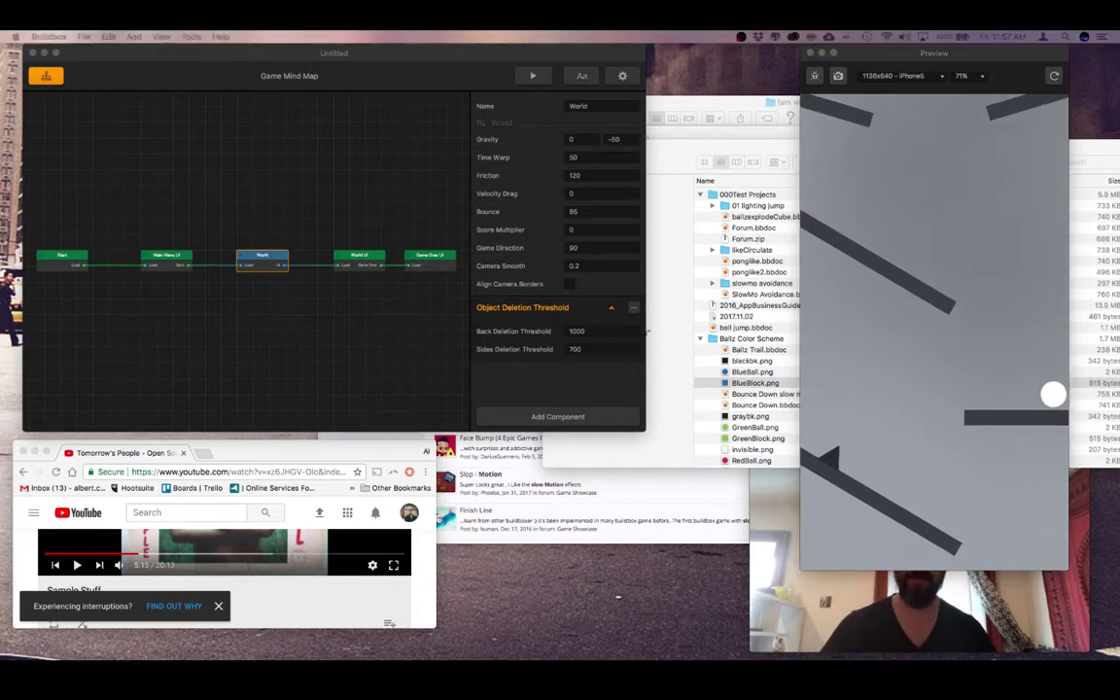
{"action": "left_click", "coordinate": [809, 53]}
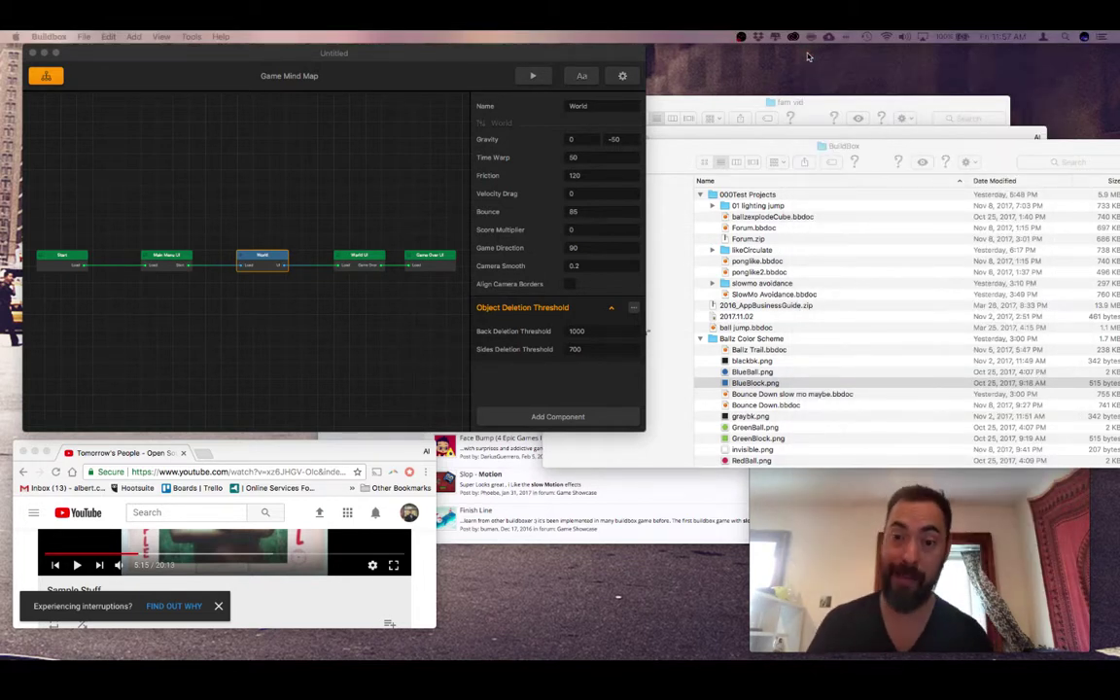